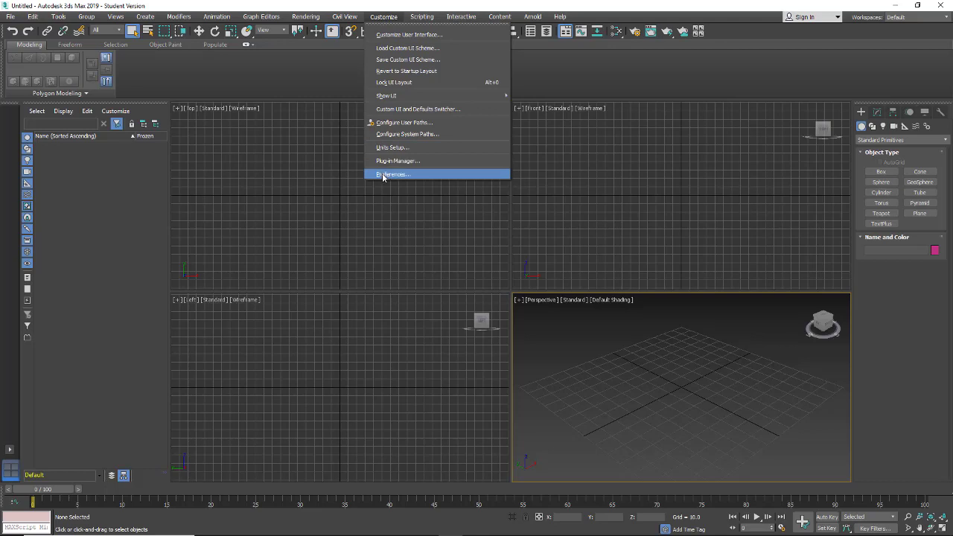
# Step: Review the file handling and auto backup settings in the Files preferences and accept them
pyautogui.click(383, 175)
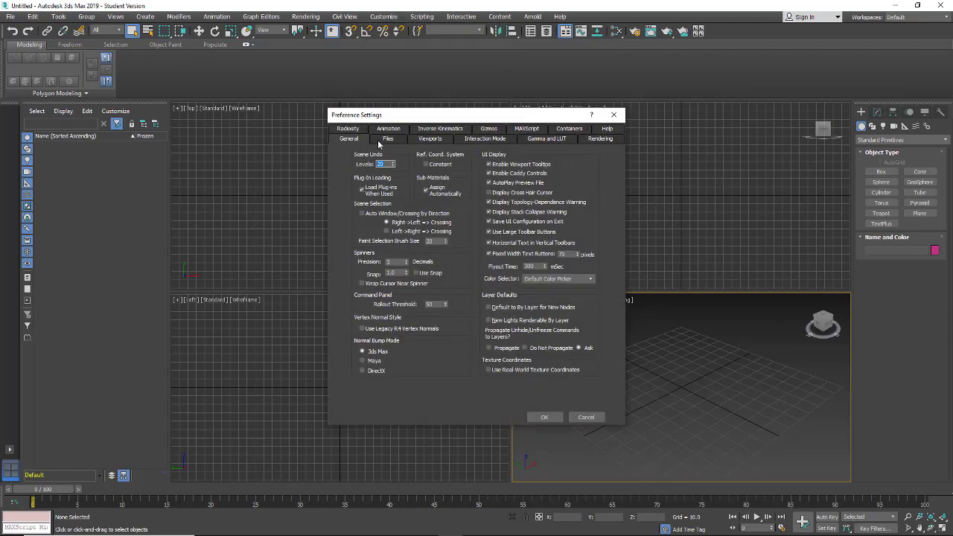
pyautogui.click(388, 139)
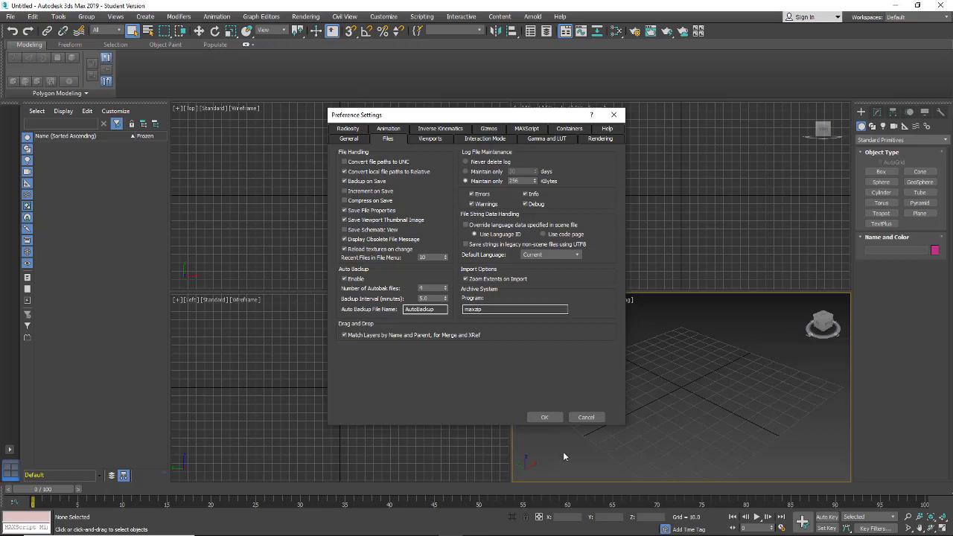
pyautogui.click(542, 419)
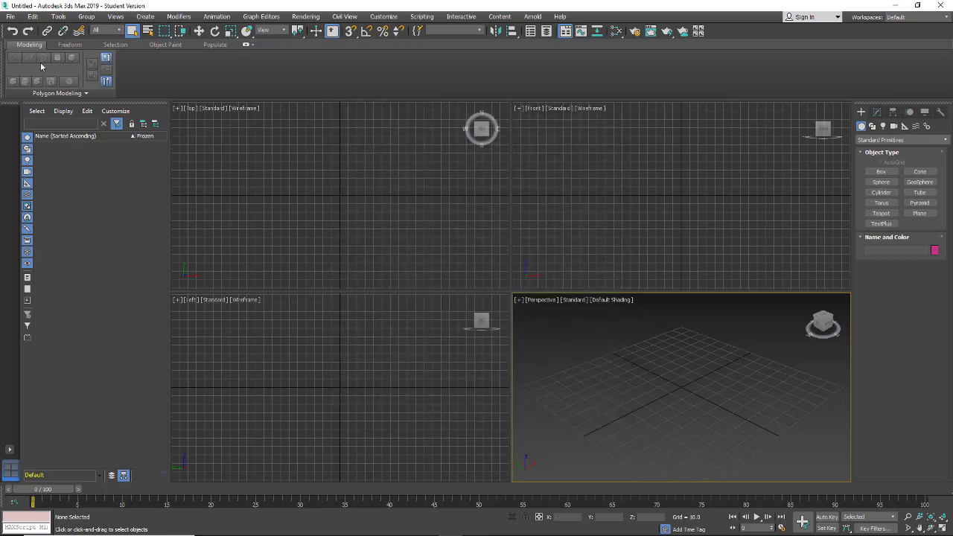
# Step: Create a default project in a new folder named ribbon inside the 3ds-Build folder in Documents
pyautogui.click(11, 16)
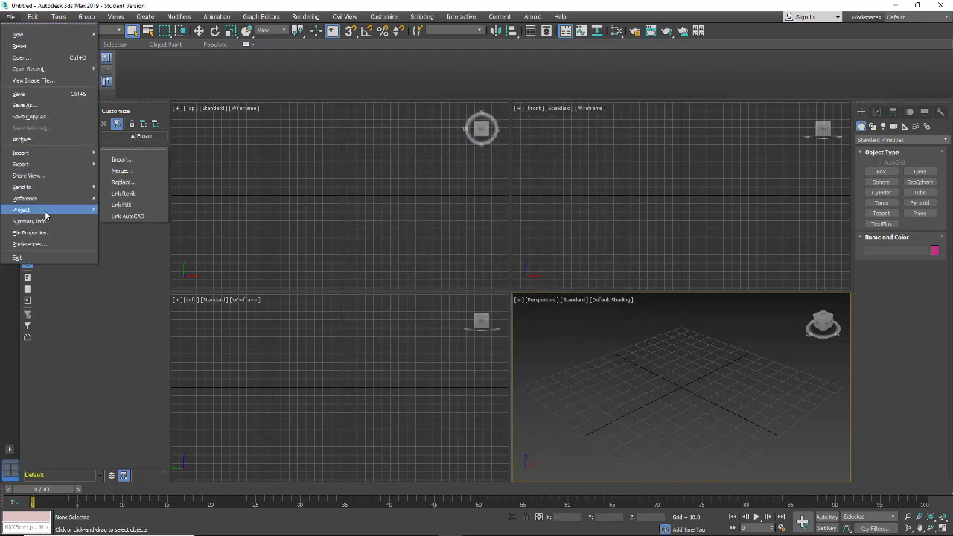
pyautogui.moveTo(22, 211)
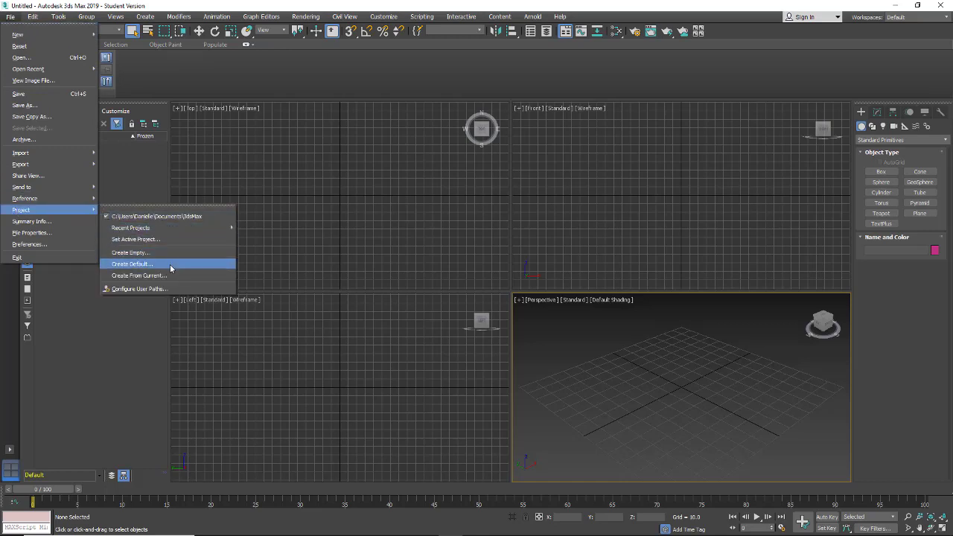
pyautogui.click(123, 264)
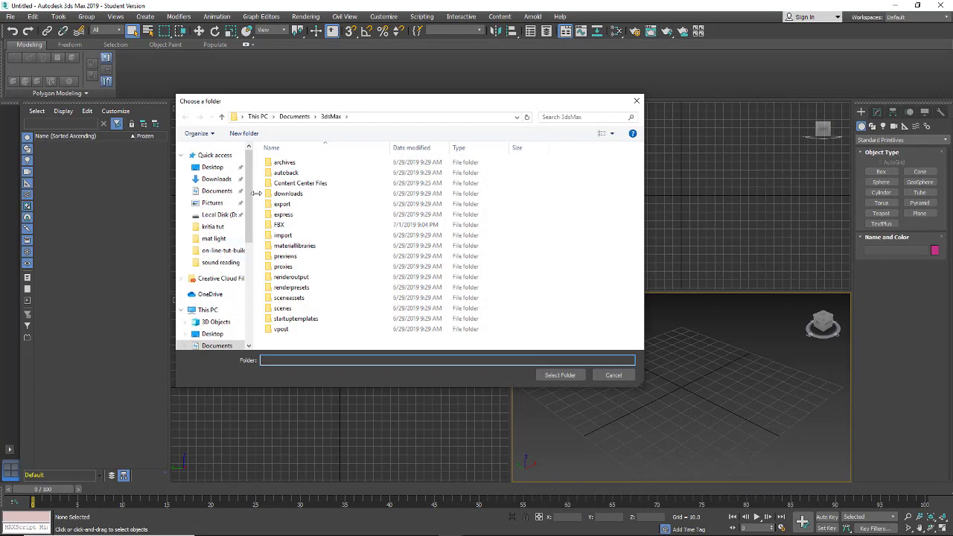
pyautogui.click(292, 118)
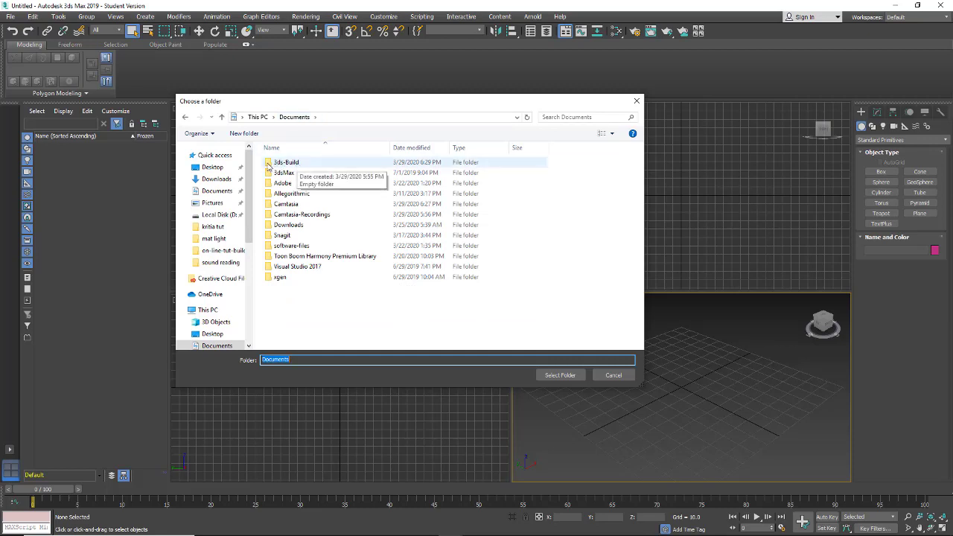
pyautogui.doubleClick(297, 167)
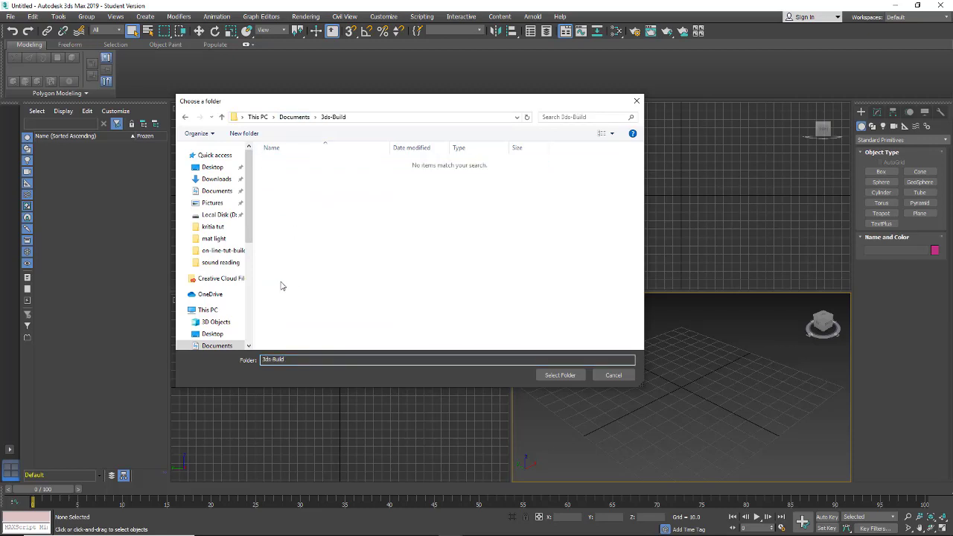
pyautogui.rightClick(300, 239)
pyautogui.moveTo(257, 360)
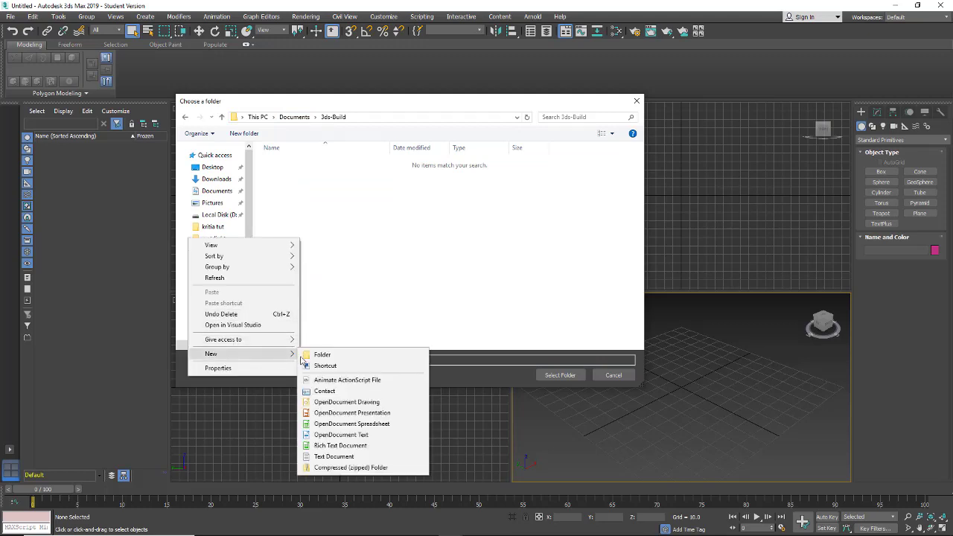
pyautogui.click(317, 358)
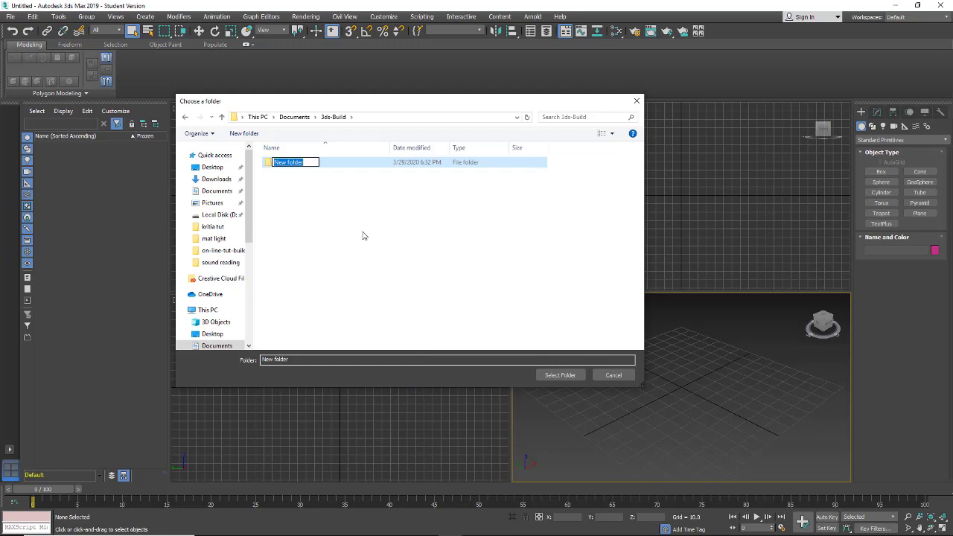
pyautogui.write('nibbon')
pyautogui.press('Return')
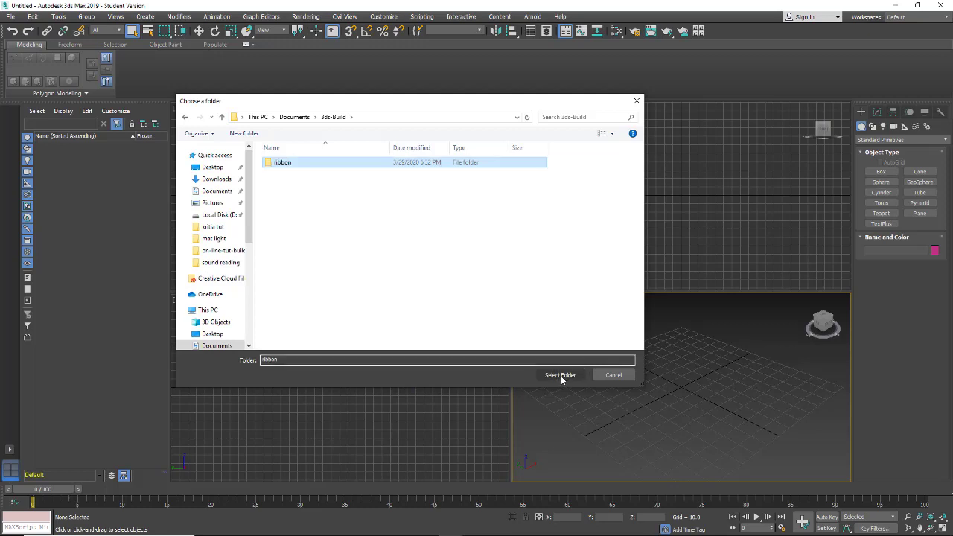
pyautogui.click(560, 375)
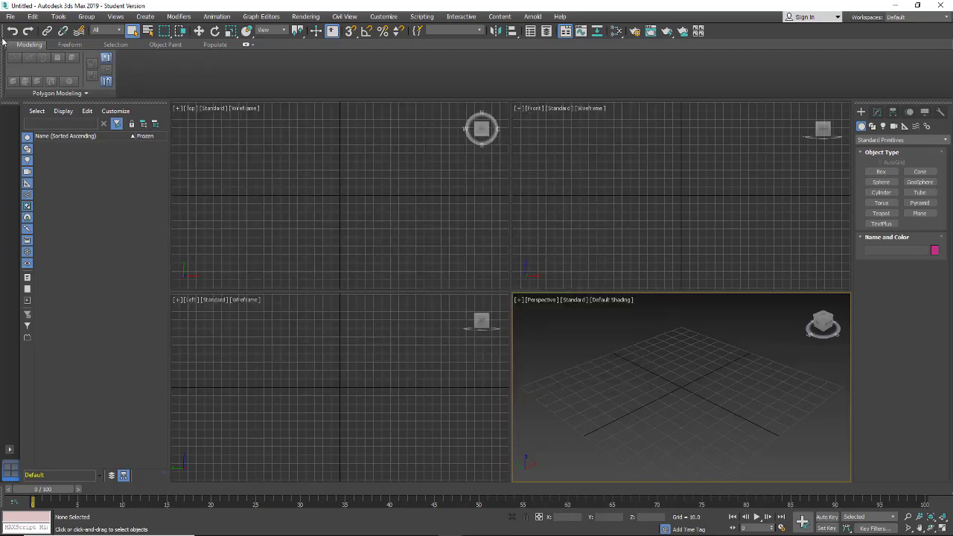
# Step: Save the scene as ribbon_01 in the project's scenes folder
pyautogui.click(11, 17)
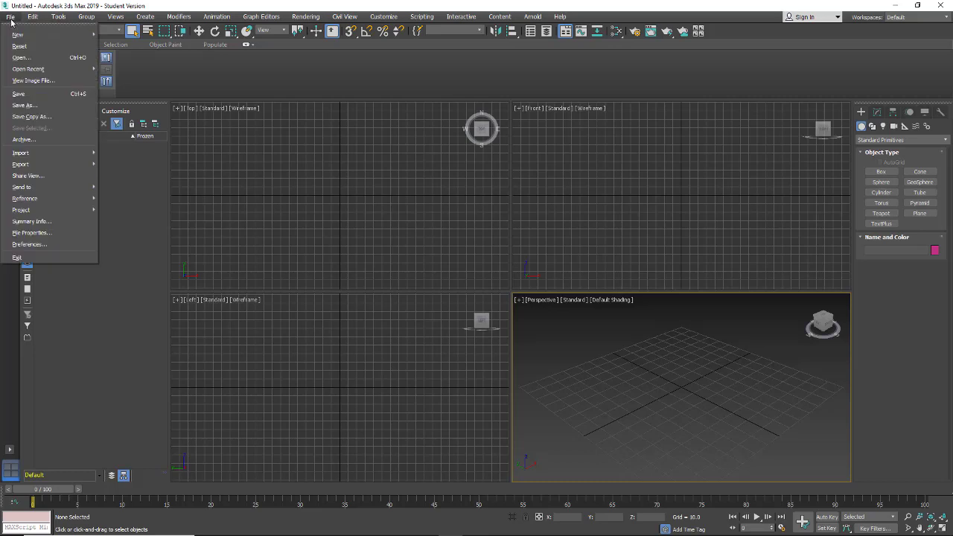
pyautogui.click(27, 97)
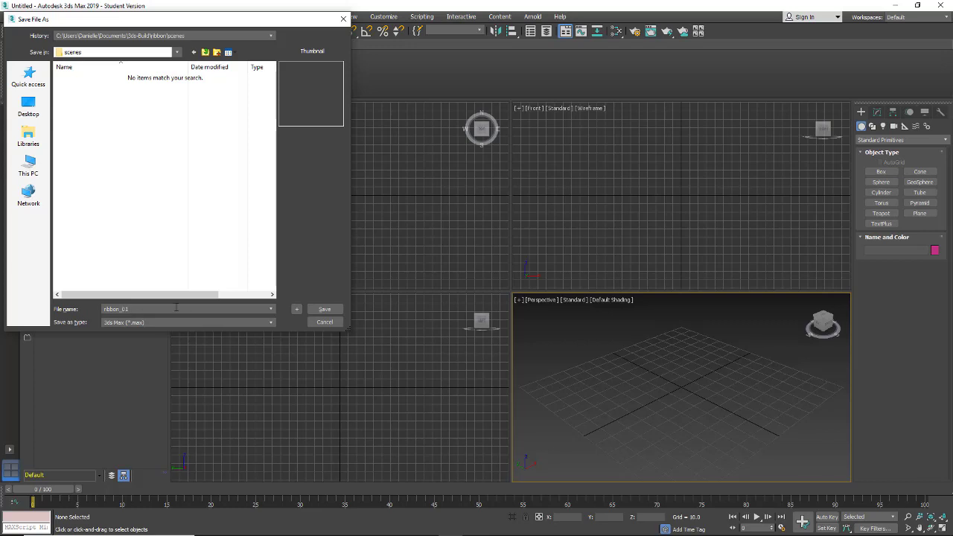
pyautogui.click(324, 310)
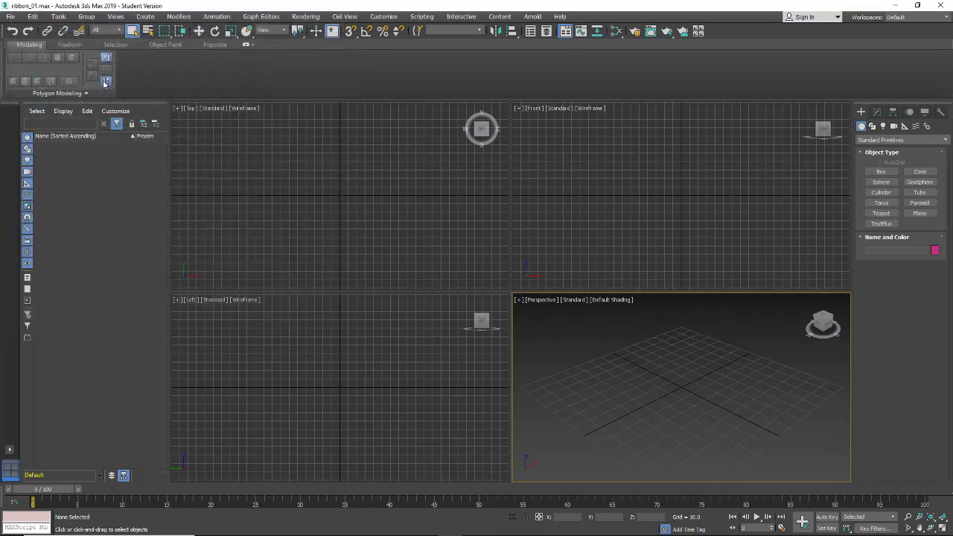
# Step: Save the scene as an incremented version named ribbon_02
pyautogui.click(11, 16)
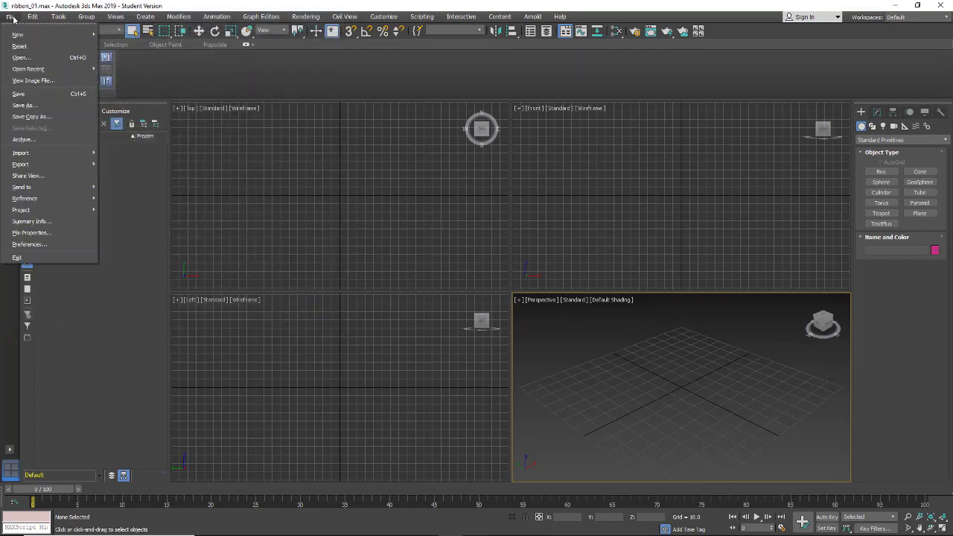
pyautogui.click(17, 108)
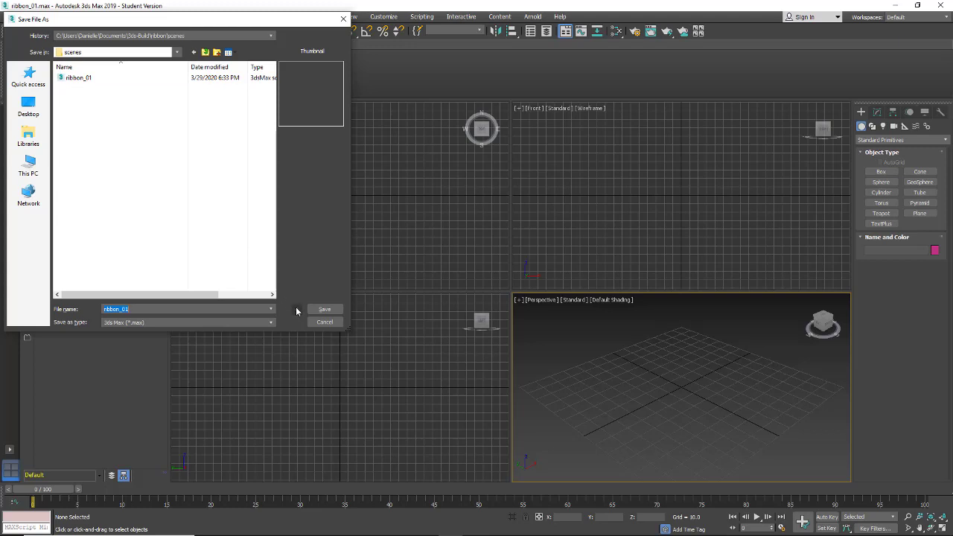
pyautogui.click(297, 308)
# Step: Check the saved scene versions in the project's scenes folder without saving again
pyautogui.click(9, 16)
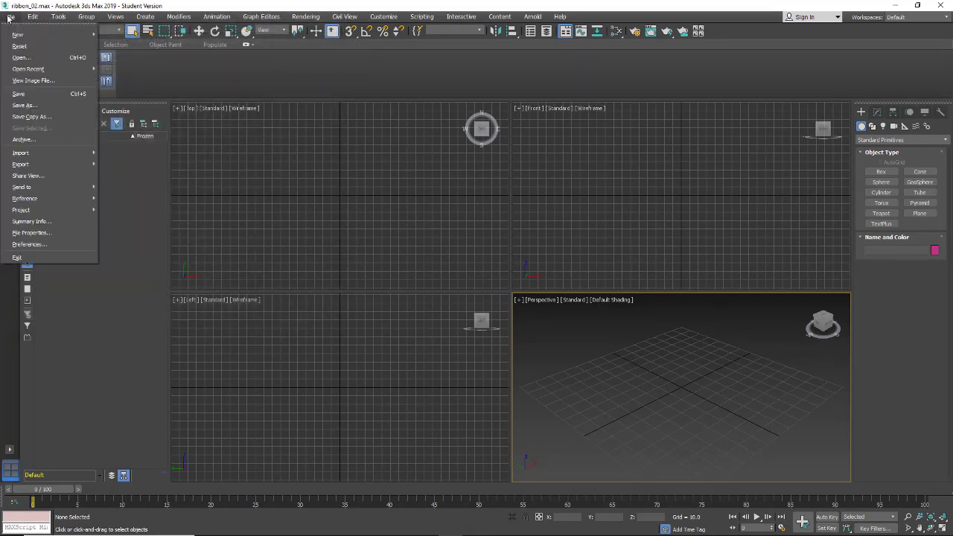
pyautogui.click(25, 106)
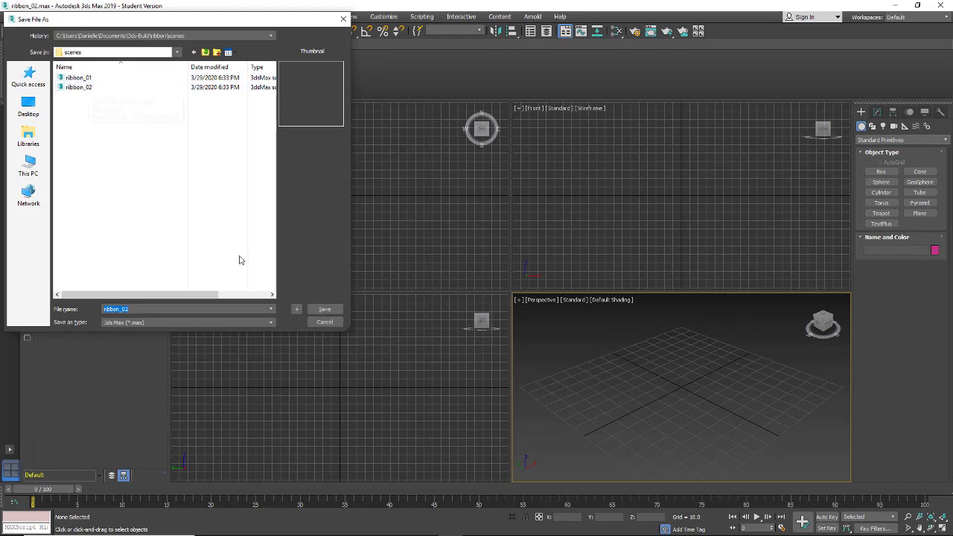
pyautogui.click(319, 322)
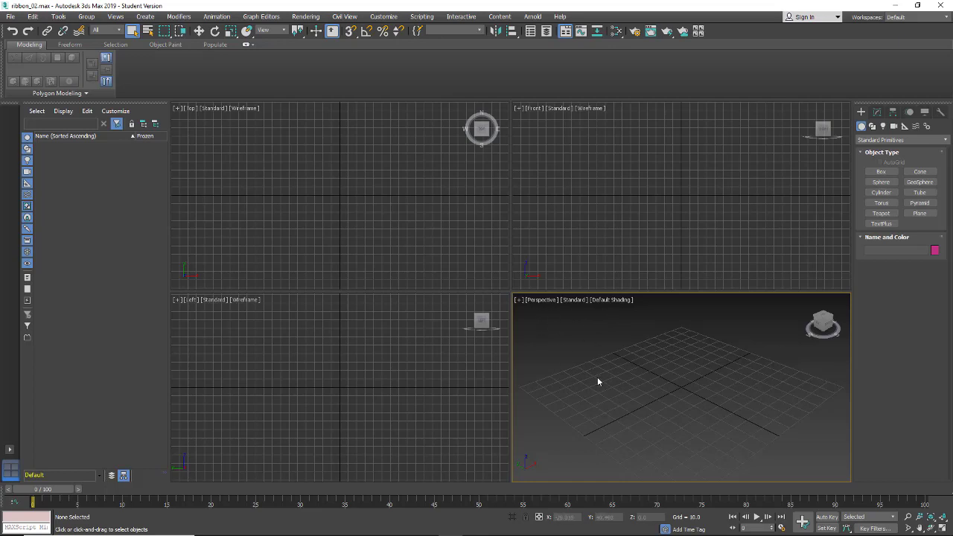
# Step: Create a sphere with a radius of about 35.4 at the grid's centre in the maximized Perspective view, shown with edged faces
pyautogui.hotkey('alt', 'w')
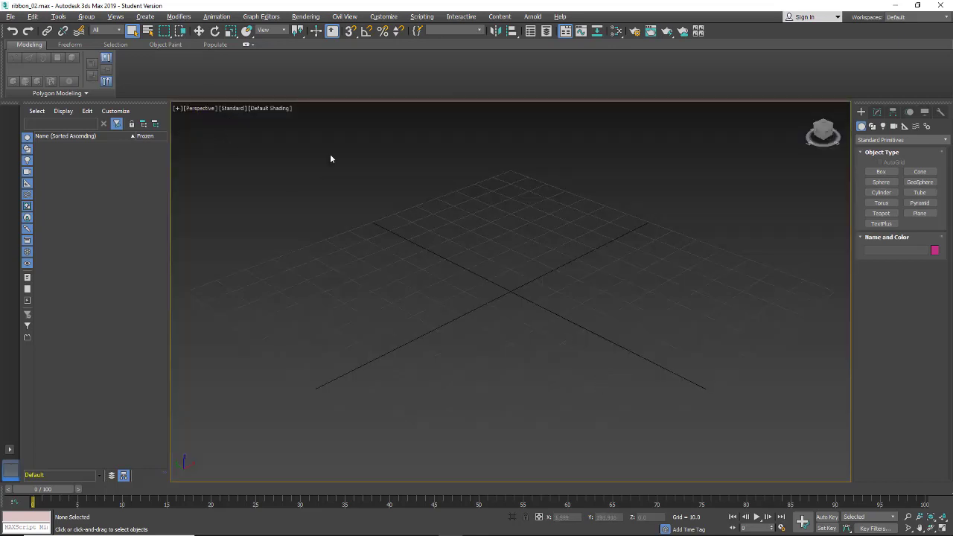
pyautogui.click(876, 183)
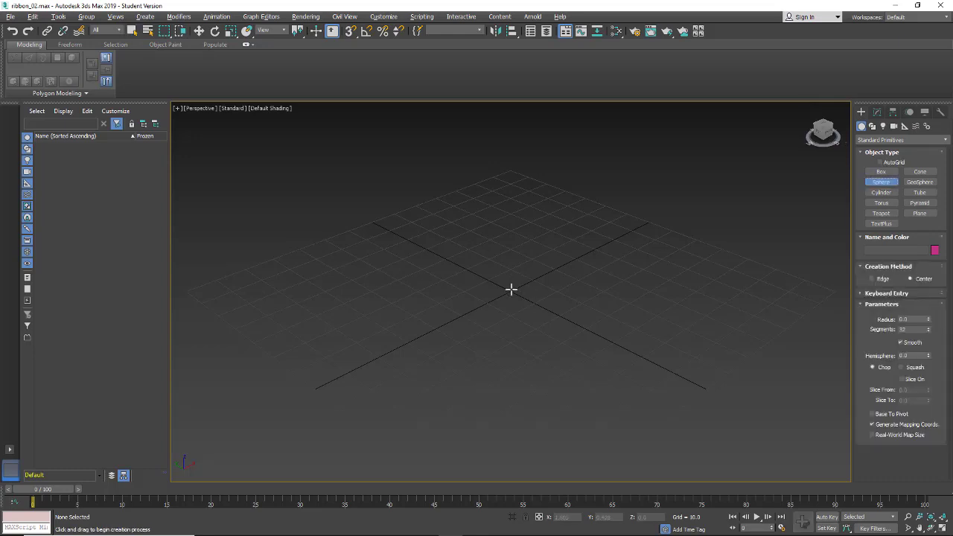
pyautogui.moveTo(511, 290); pyautogui.dragTo(625, 291)
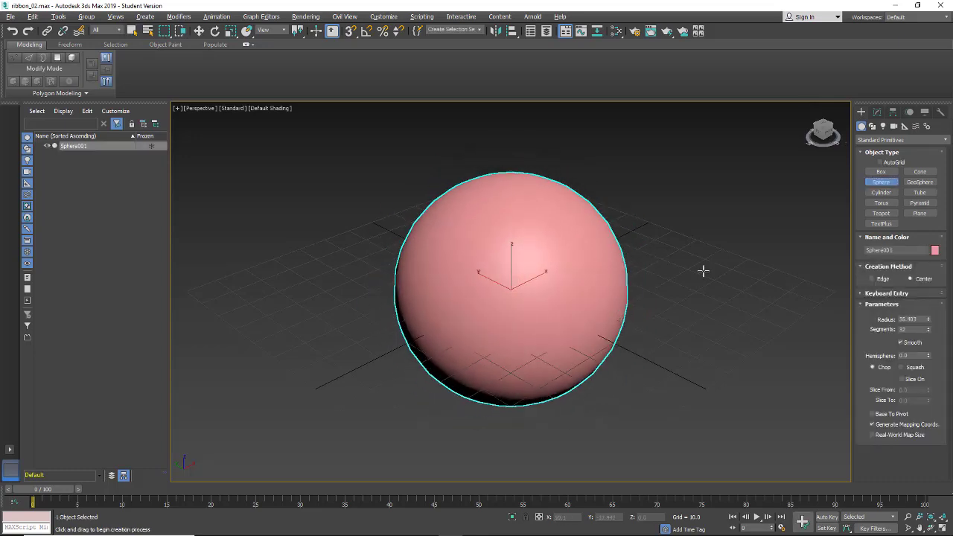
pyautogui.rightClick(647, 253)
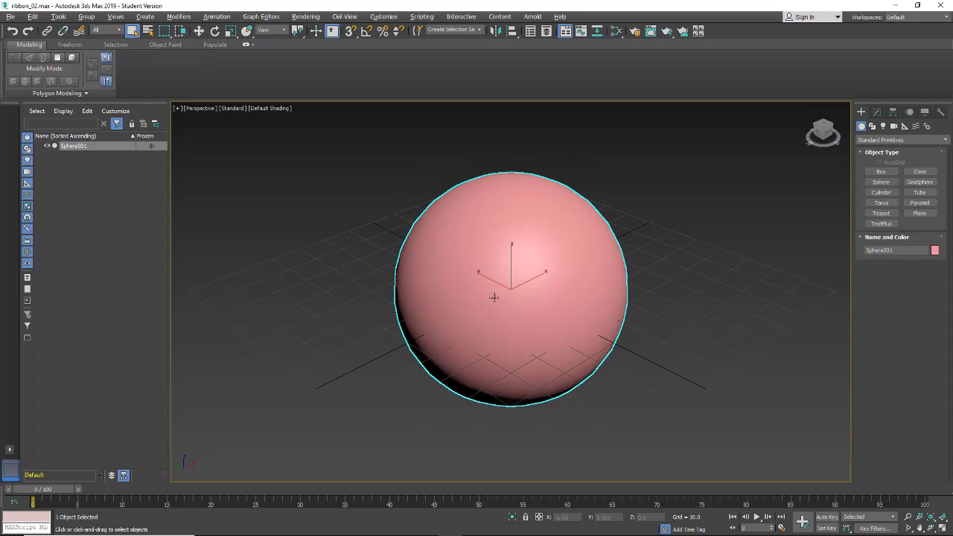
pyautogui.click(266, 109)
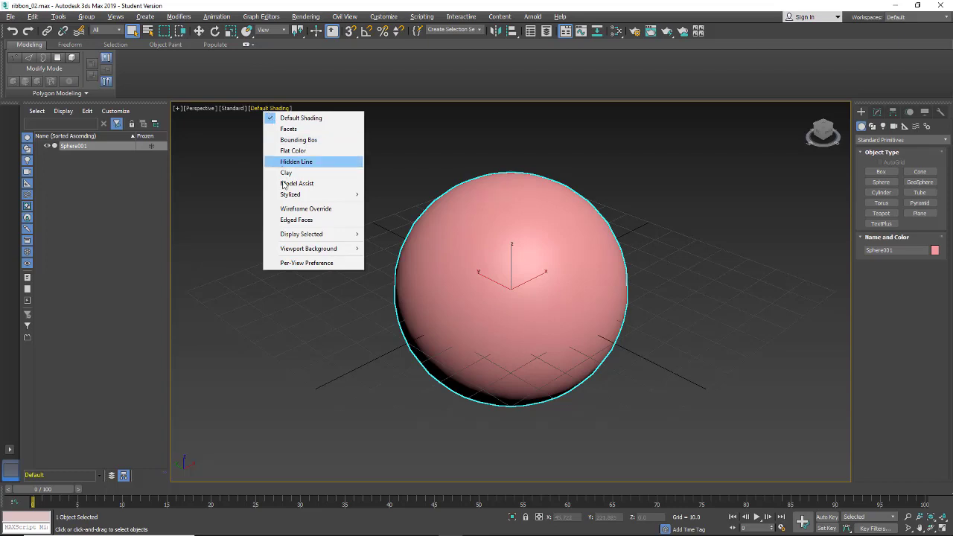
pyautogui.click(286, 219)
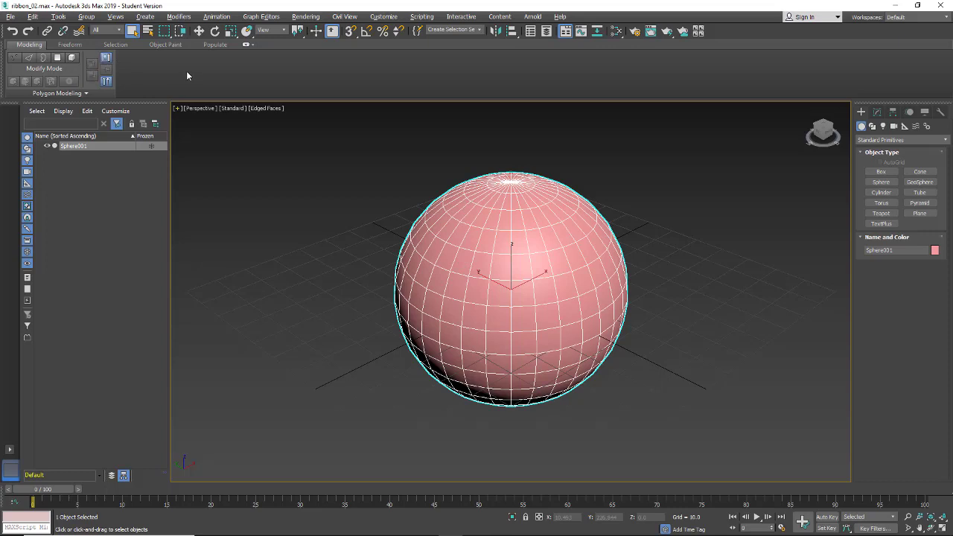
# Step: Convert the sphere to an Editable Poly
pyautogui.rightClick(498, 235)
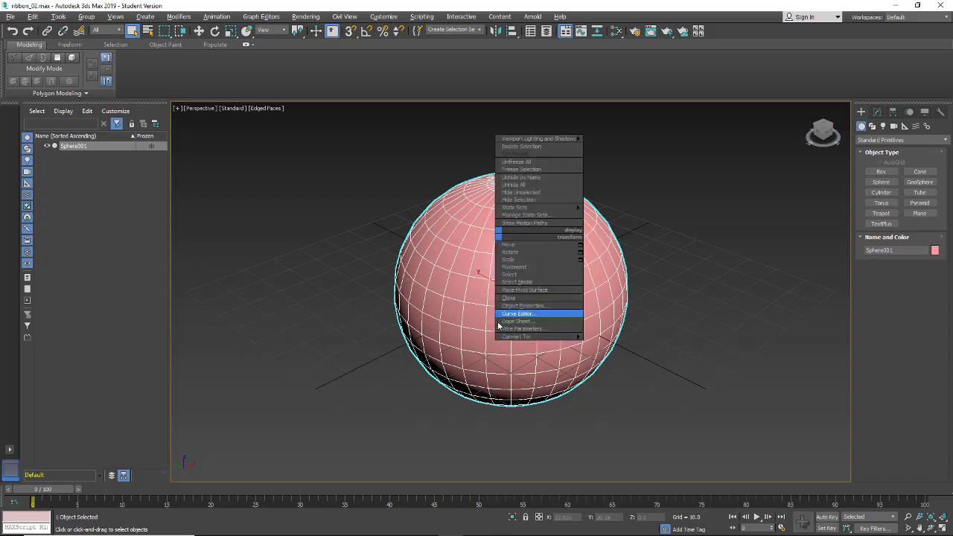
pyautogui.moveTo(501, 338)
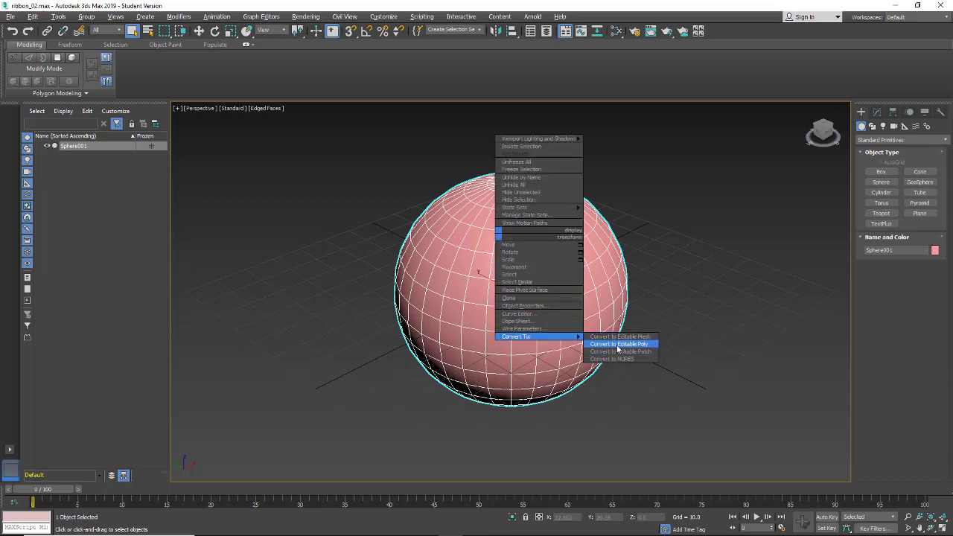
pyautogui.click(878, 114)
pyautogui.click(878, 112)
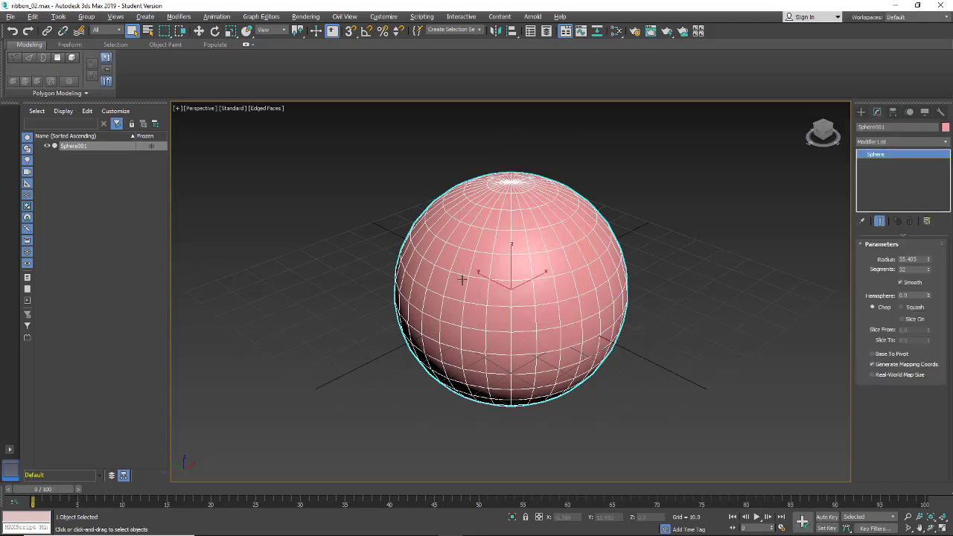
pyautogui.rightClick(873, 157)
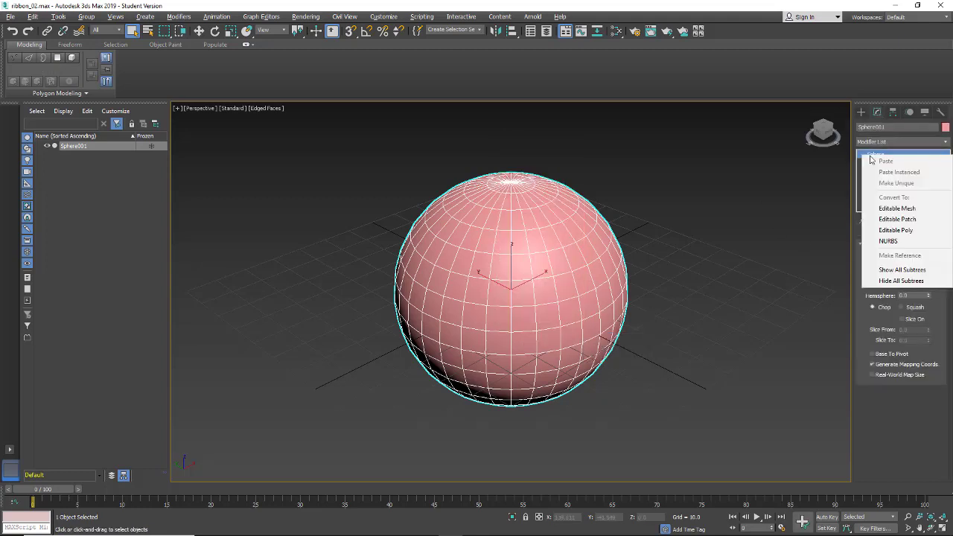
pyautogui.click(883, 233)
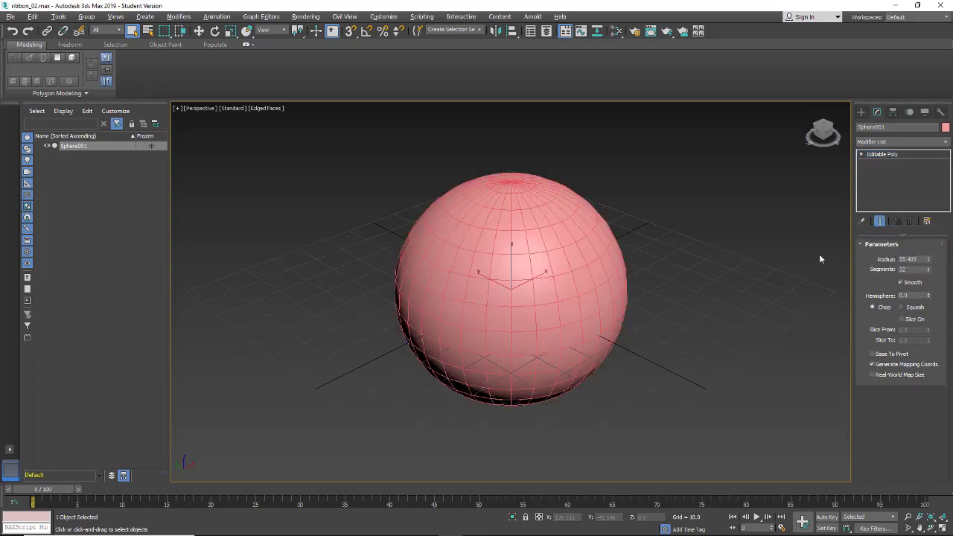
# Step: Examine the Editable Poly's Vertex, Edge, Border, Polygon and Element sub-object levels in turn
pyautogui.click(862, 155)
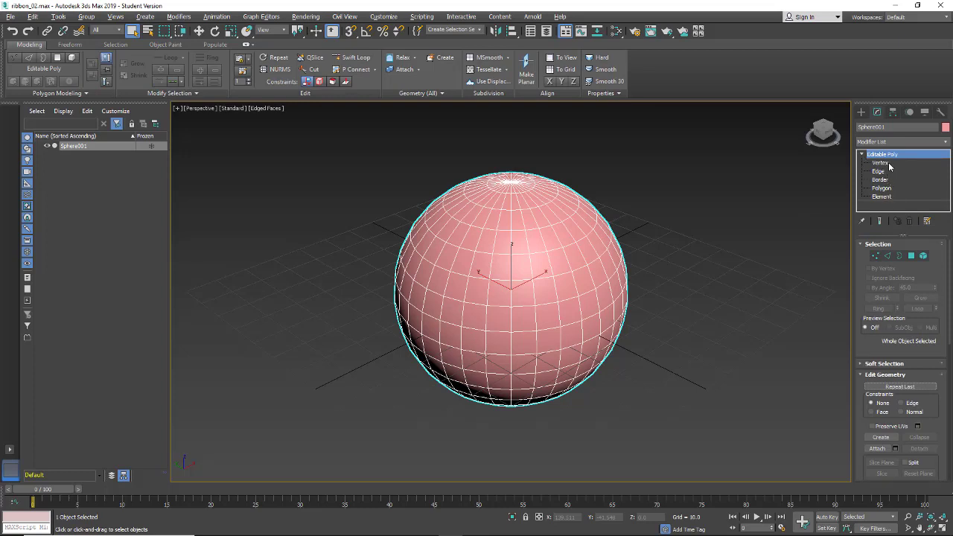
pyautogui.click(888, 163)
pyautogui.click(882, 171)
pyautogui.click(882, 180)
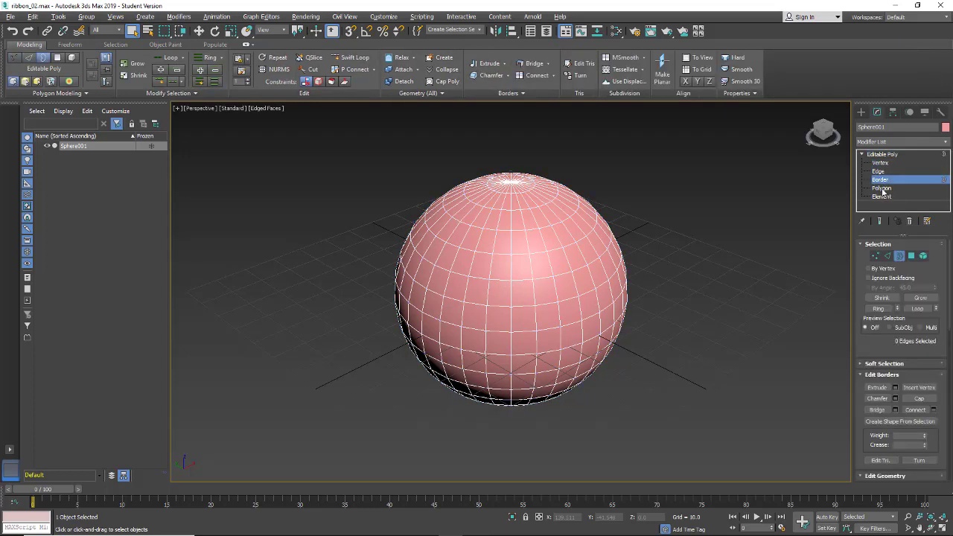
pyautogui.click(882, 189)
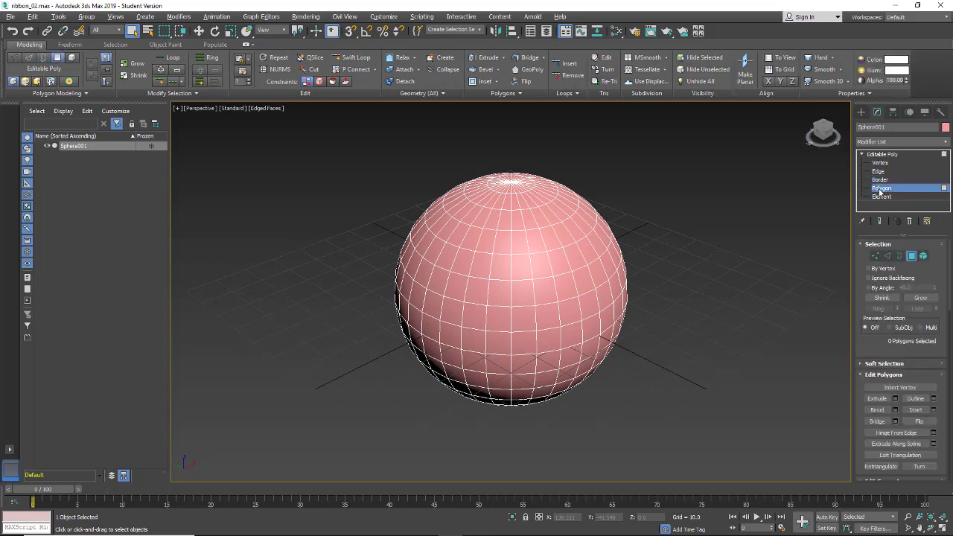
pyautogui.click(881, 197)
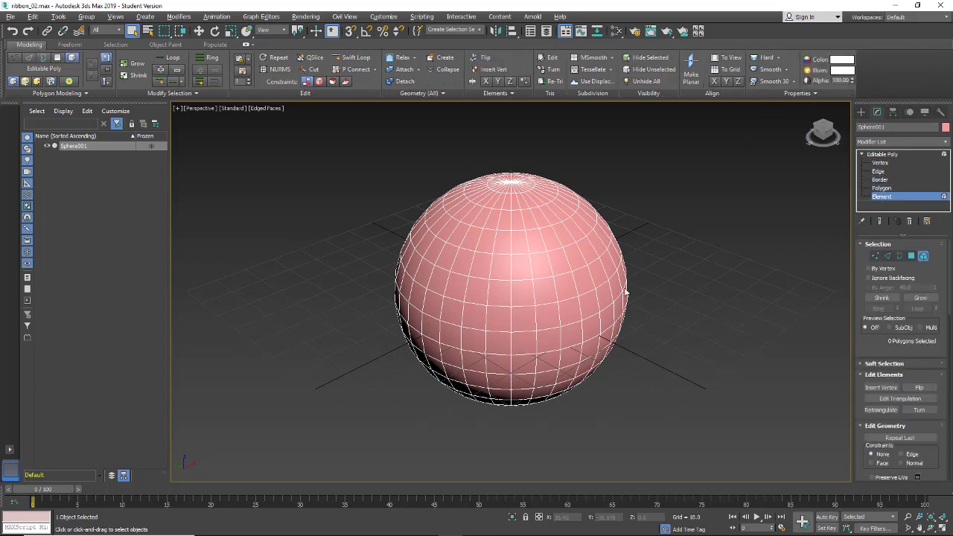
# Step: Select the sphere's entire element and widen the command panel slightly
pyautogui.click(540, 321)
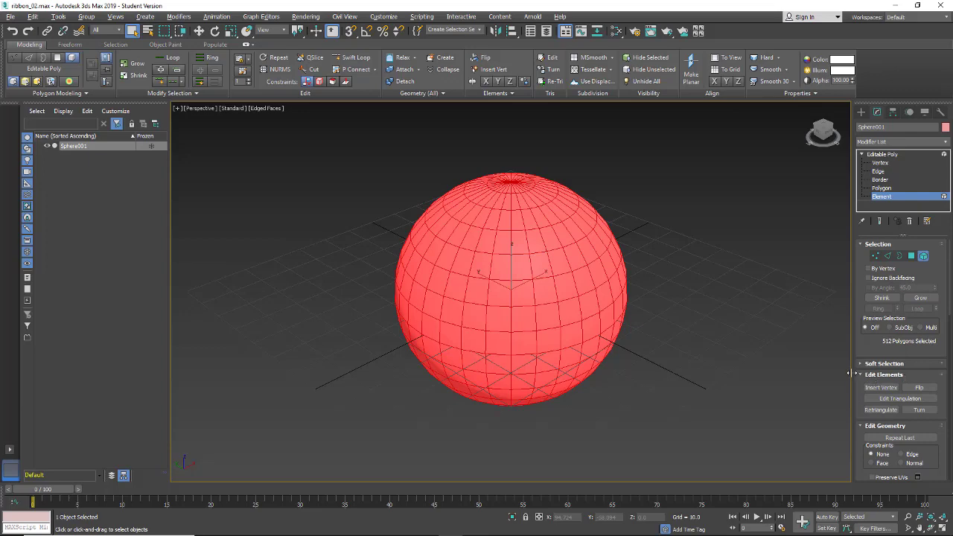
pyautogui.moveTo(850, 374)
pyautogui.mouseDown()
pyautogui.moveTo(526, 368)
pyautogui.moveTo(856, 370)
pyautogui.moveTo(848, 371)
pyautogui.mouseUp()
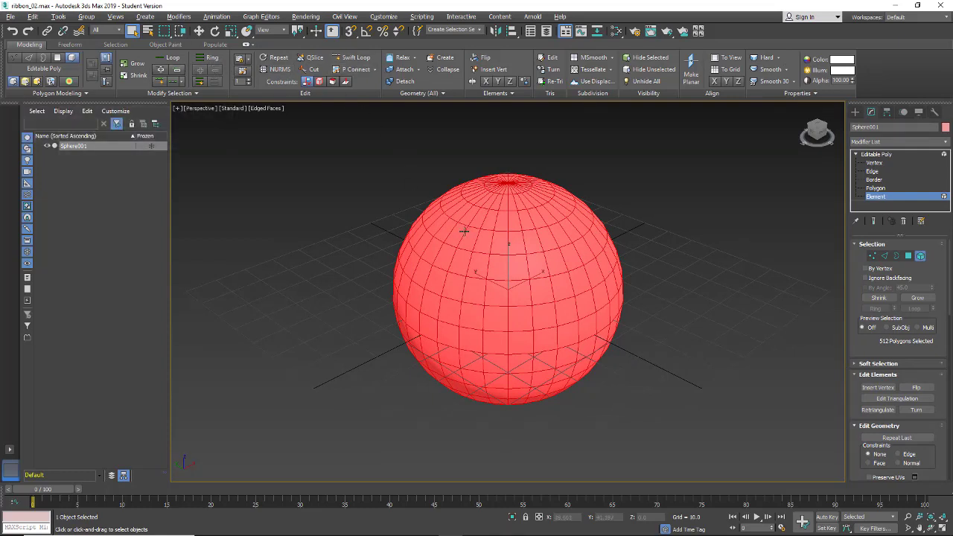
# Step: Compare the available modeling tools in creation mode and Modify mode, ending at the Editable Poly's object level
pyautogui.click(856, 113)
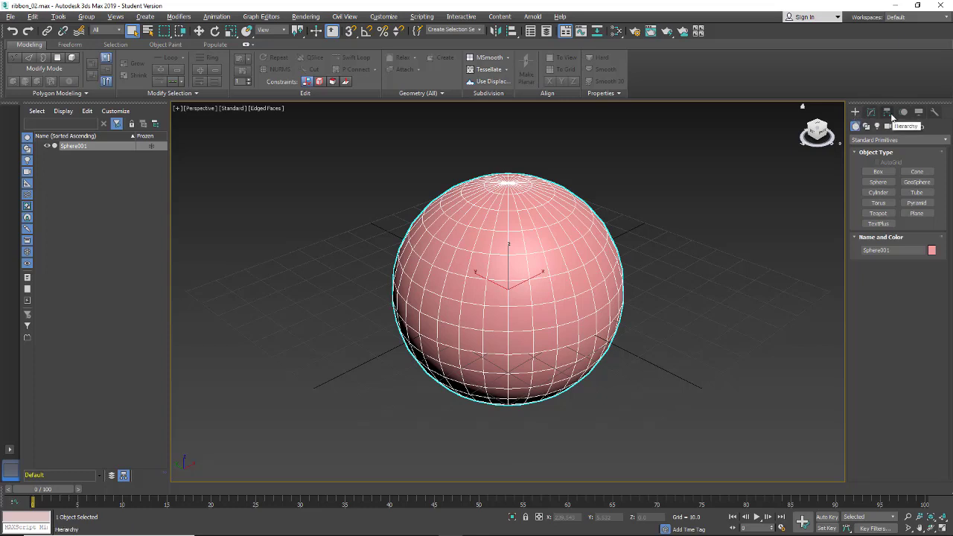
pyautogui.click(26, 70)
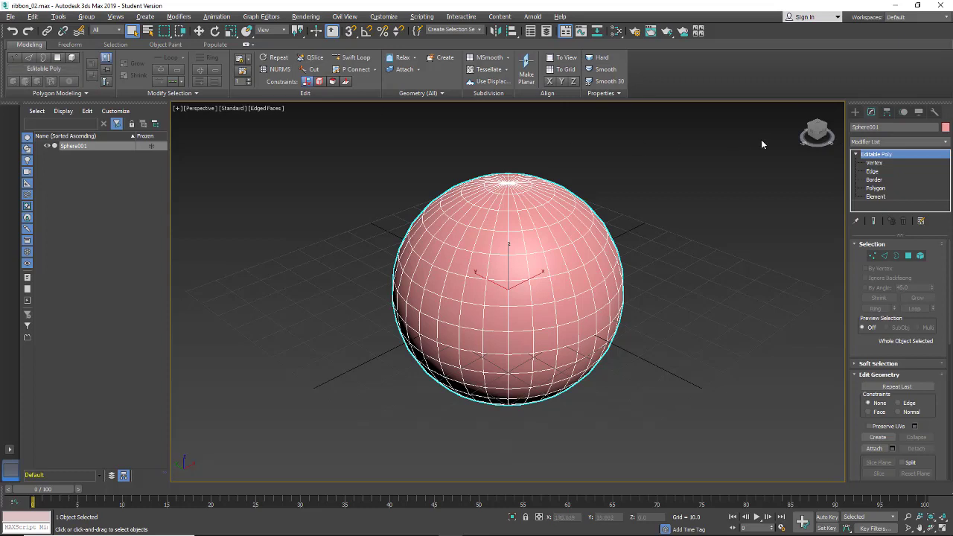
pyautogui.click(855, 111)
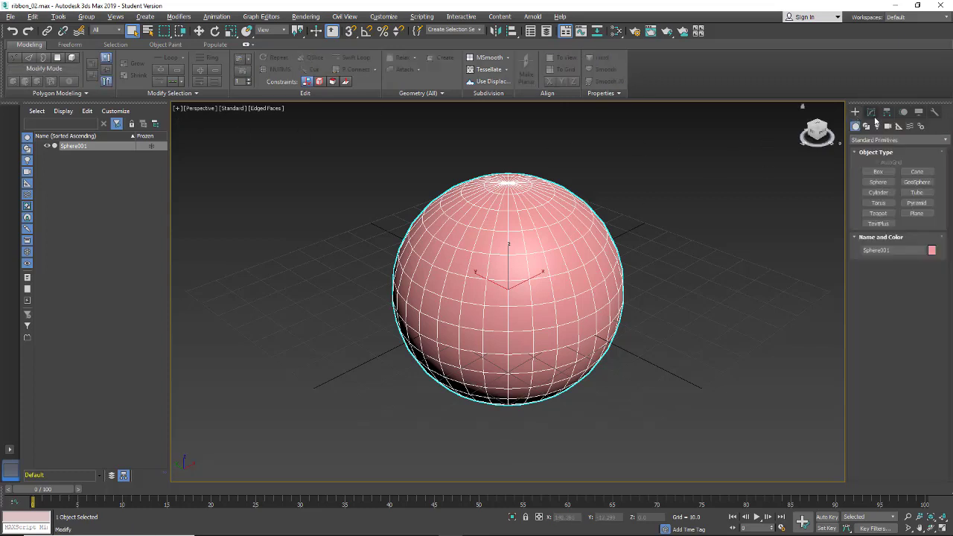
pyautogui.click(872, 113)
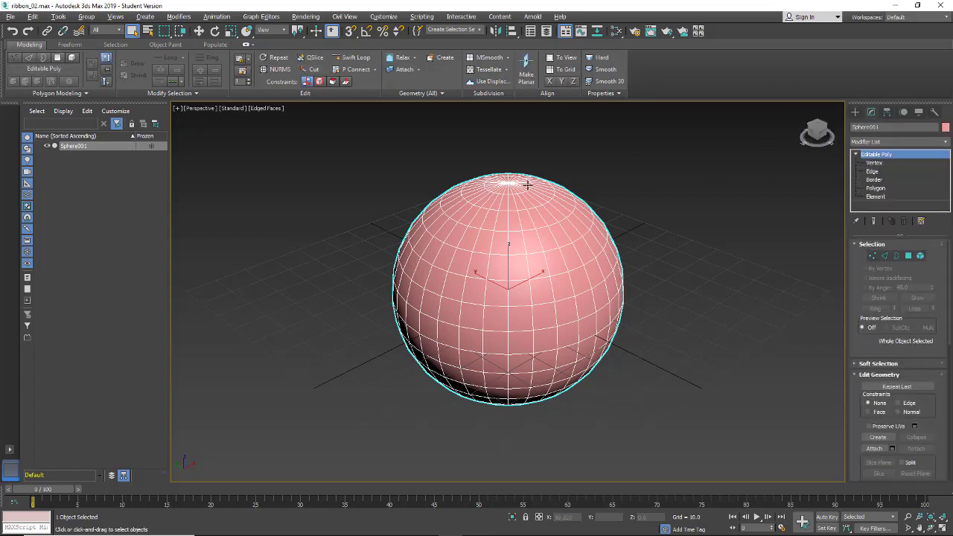
# Step: Collapse the Editable Poly's sub-object list, enter Edge level and select a single edge on the sphere's upper front
pyautogui.click(856, 155)
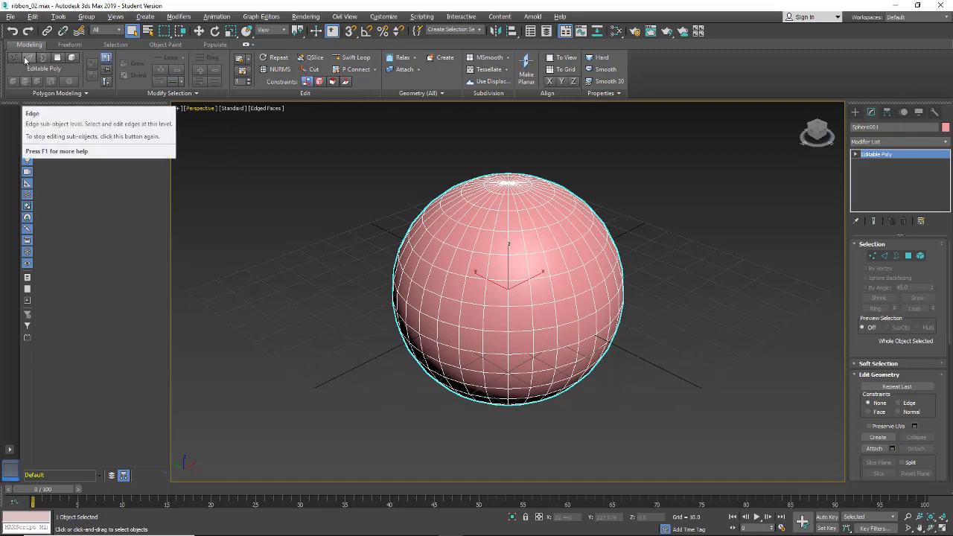
pyautogui.click(32, 59)
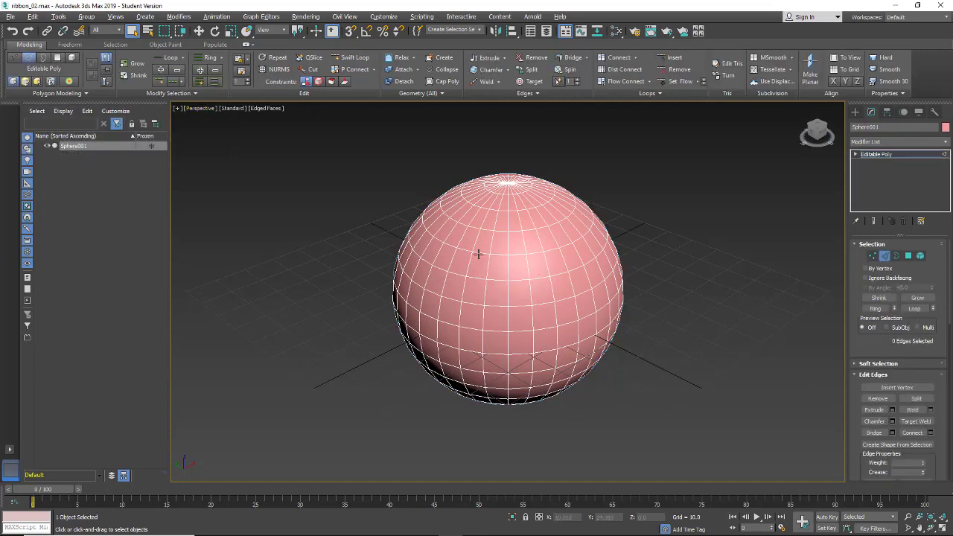
pyautogui.click(478, 253)
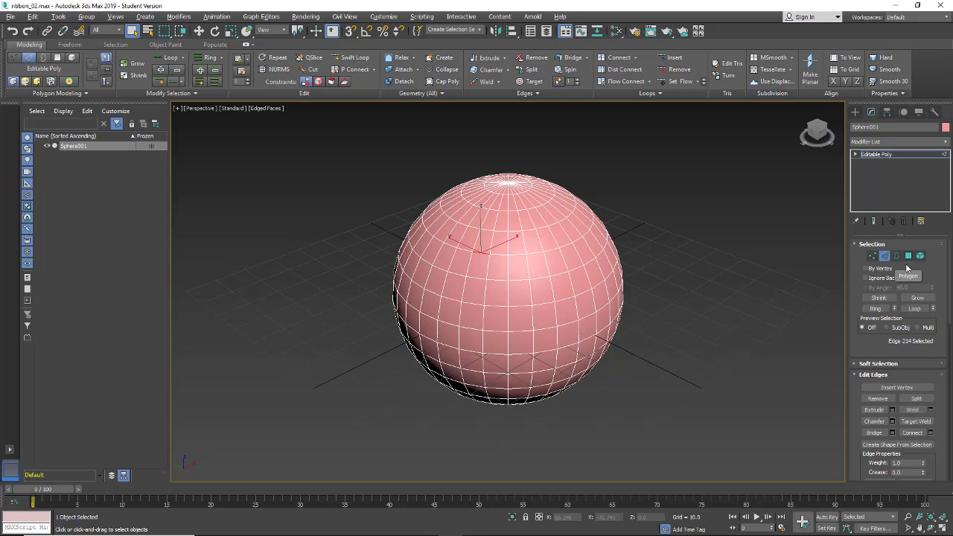
# Step: Add a TurboSmooth modifier above the Editable Poly
pyautogui.click(863, 142)
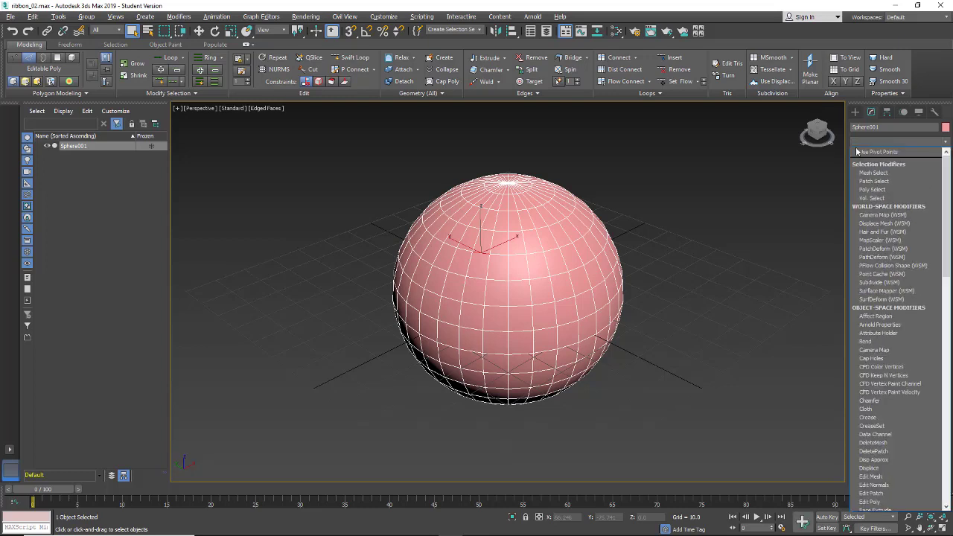
pyautogui.write('tu')
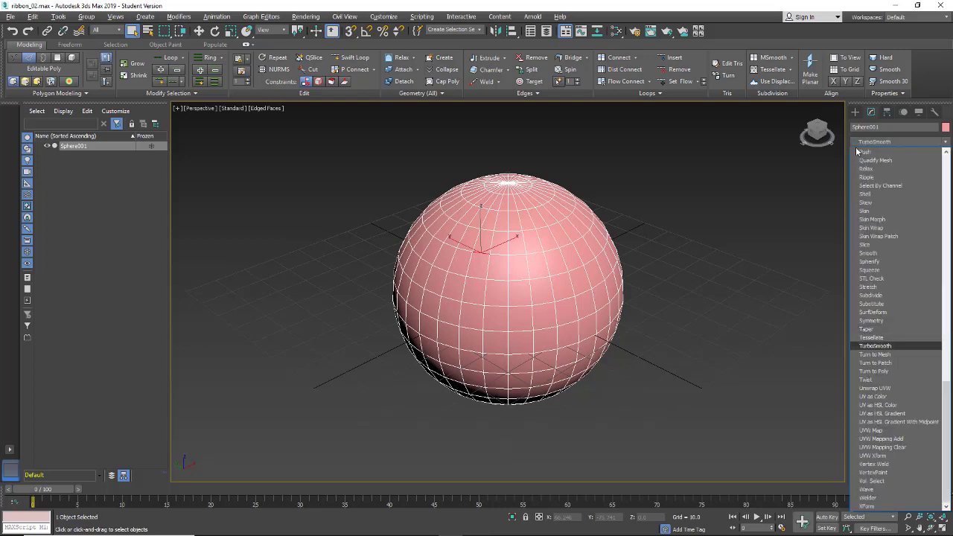
pyautogui.click(878, 346)
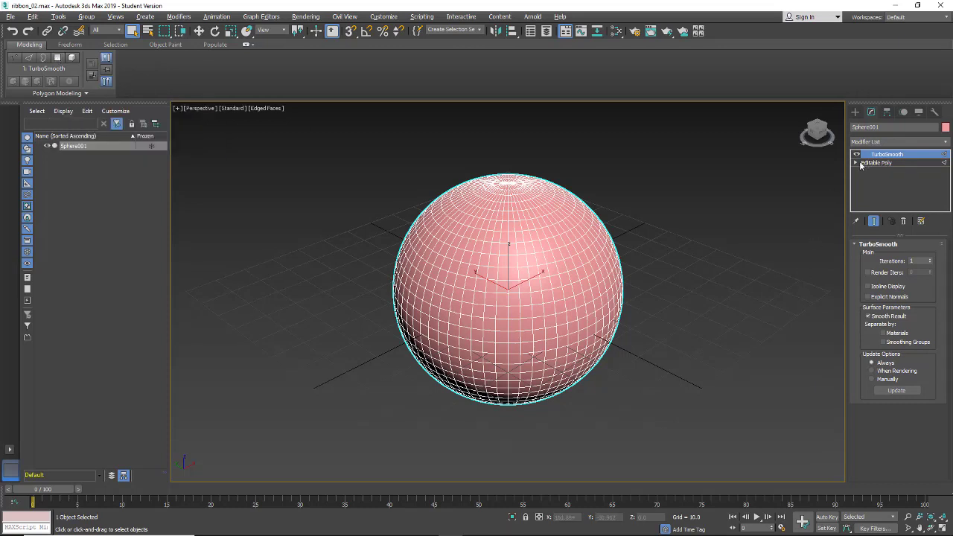
# Step: Try entering Polygon level from TurboSmooth and delete the resulting Edit Poly modifier
pyautogui.click(58, 59)
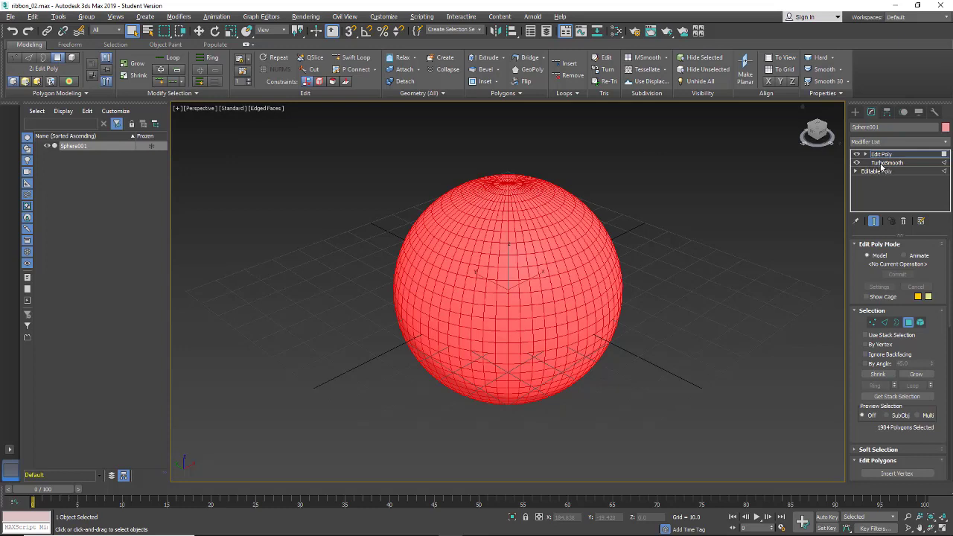
pyautogui.click(905, 221)
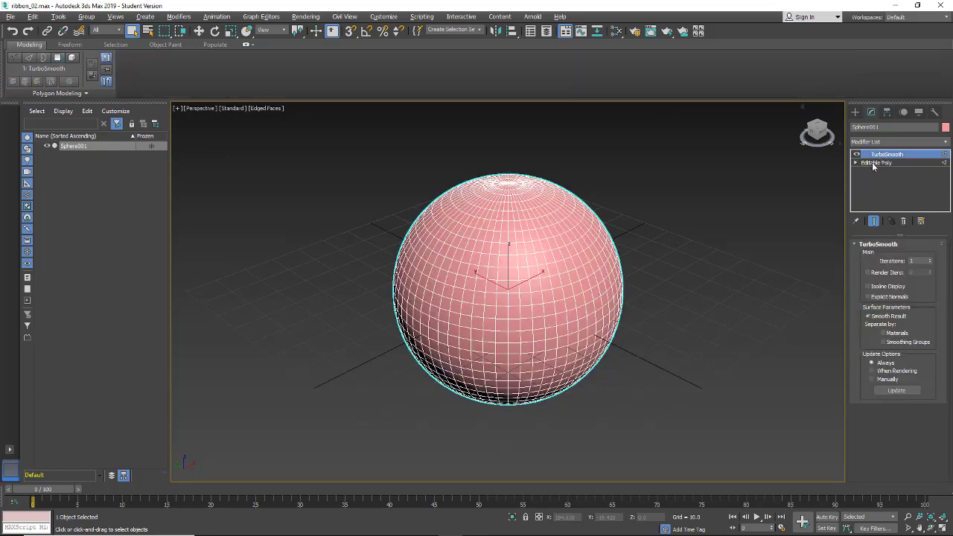
# Step: Step back and forth between the Editable Poly and TurboSmooth levels of the modifier stack, ending on Editable Poly
pyautogui.click(875, 163)
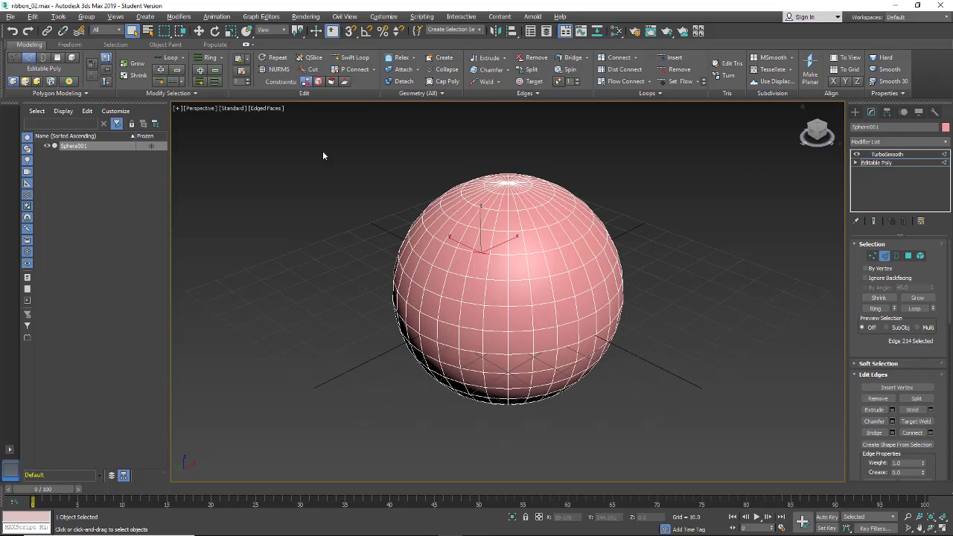
pyautogui.click(92, 67)
pyautogui.click(95, 79)
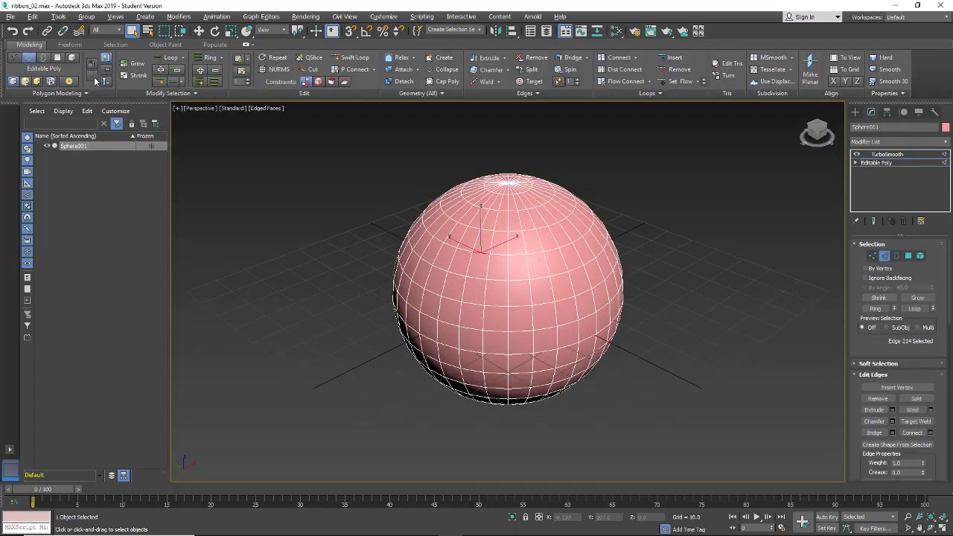
pyautogui.click(876, 154)
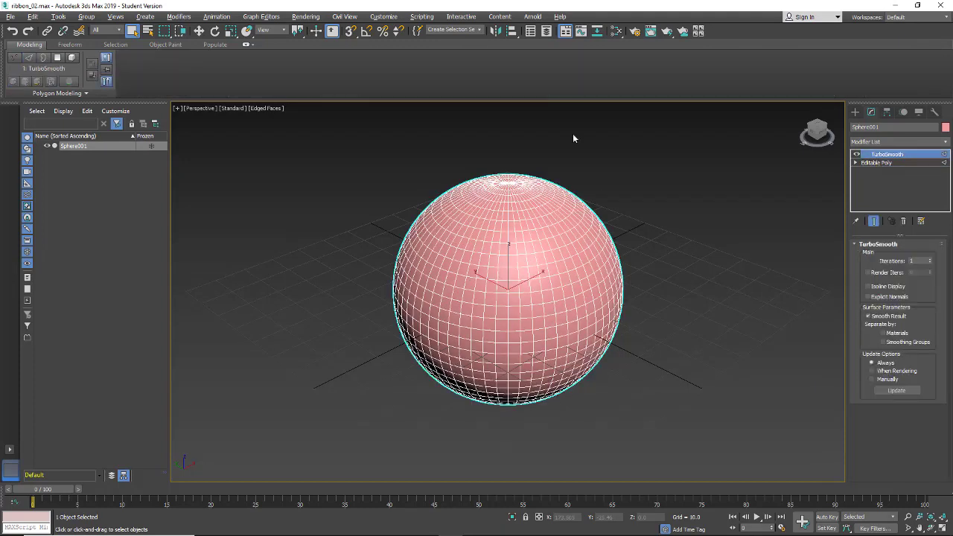
pyautogui.click(94, 78)
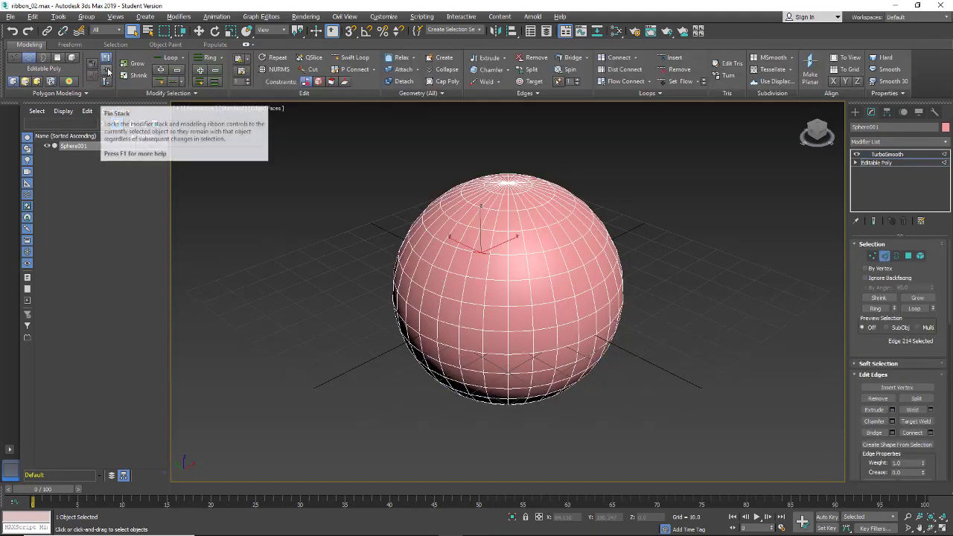
# Step: Pin the modifier stack to the sphere and revisit its TurboSmooth and Editable Poly levels
pyautogui.click(106, 69)
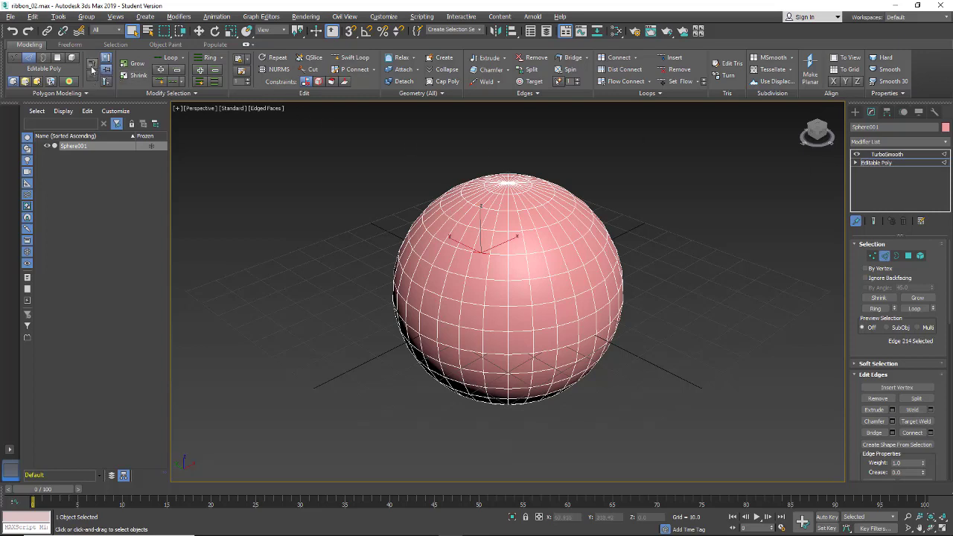
pyautogui.click(883, 155)
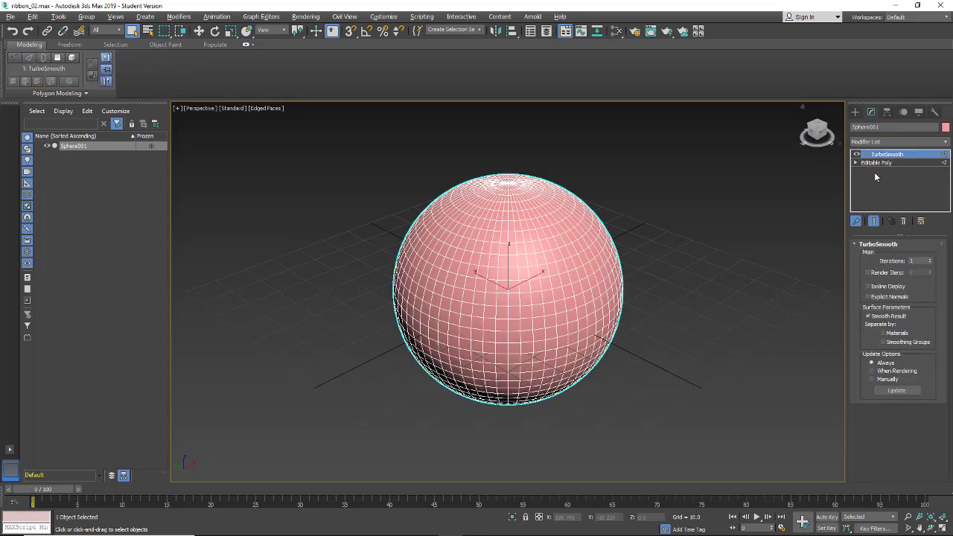
pyautogui.click(873, 163)
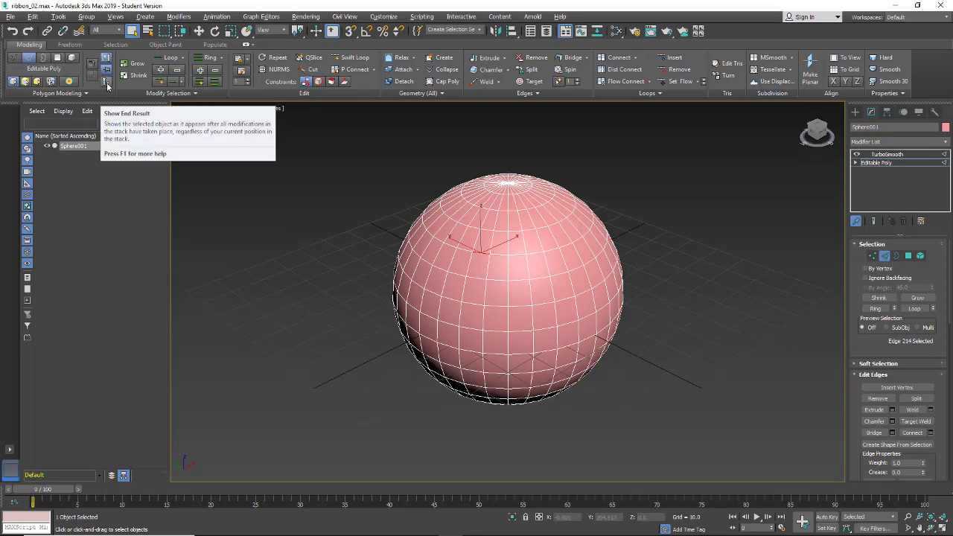
# Step: Toggle Show End Result repeatedly at the Editable Poly level to compare the base and smoothed meshes, leaving it enabled
pyautogui.click(107, 82)
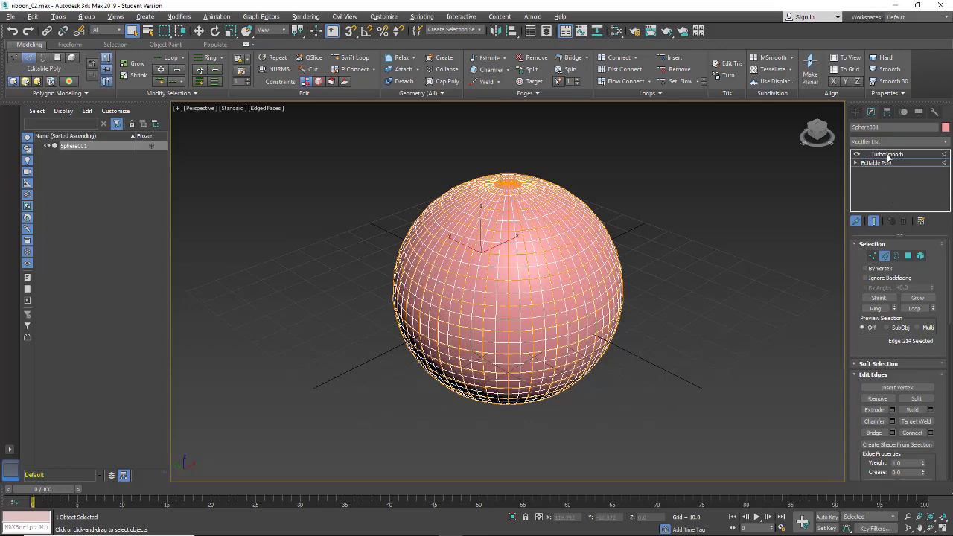
pyautogui.click(107, 82)
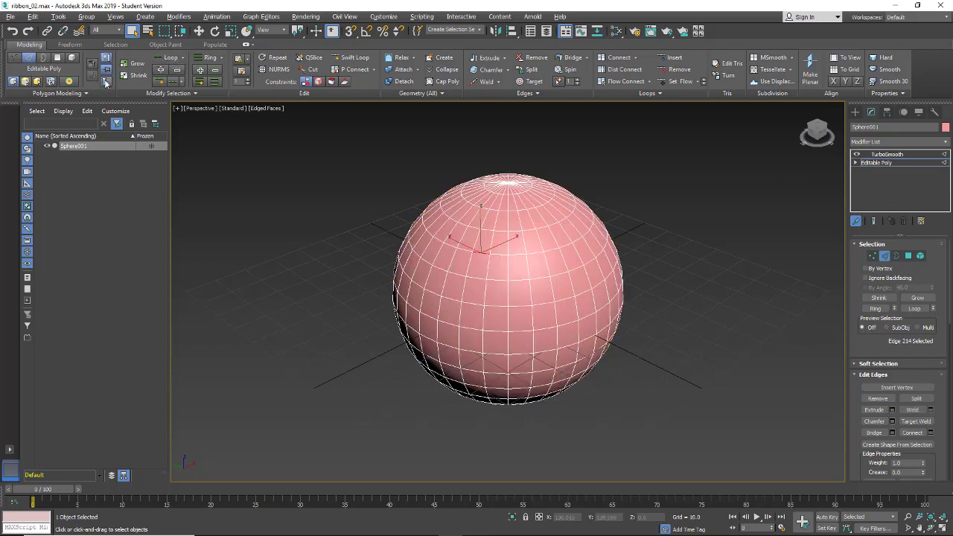
pyautogui.click(107, 82)
pyautogui.click(873, 223)
pyautogui.click(873, 223)
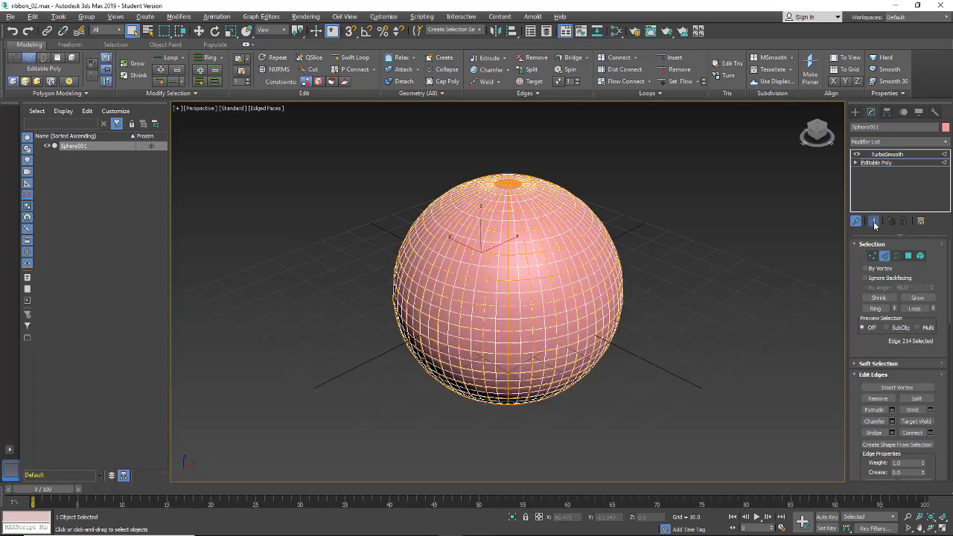
pyautogui.click(105, 82)
pyautogui.click(874, 221)
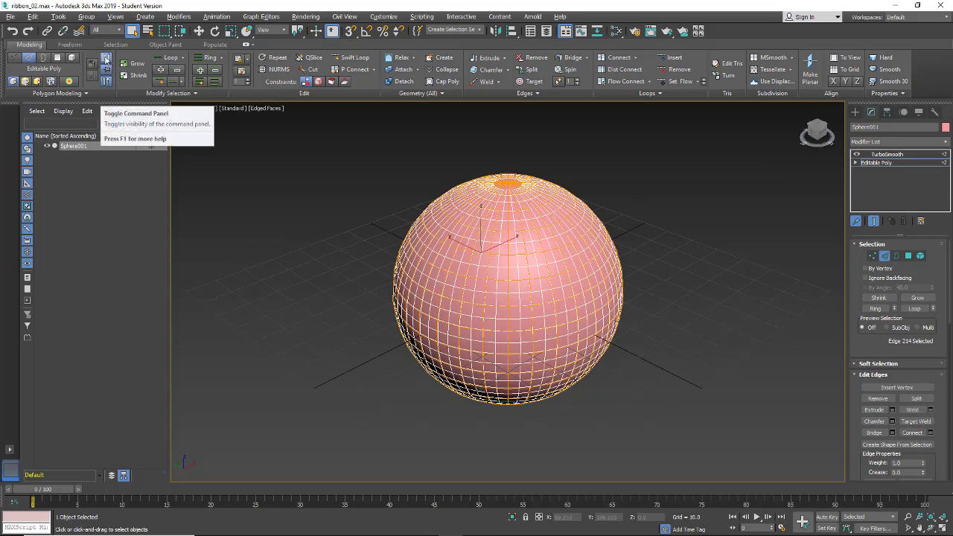
# Step: Toggle the command panel's visibility off and on, leaving it shown
pyautogui.click(105, 60)
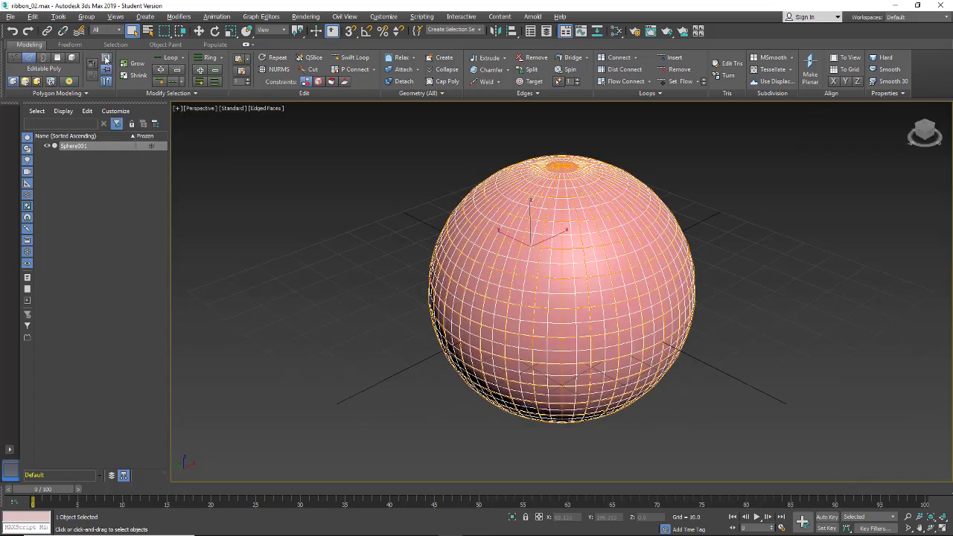
pyautogui.click(105, 59)
pyautogui.click(105, 59)
pyautogui.click(106, 60)
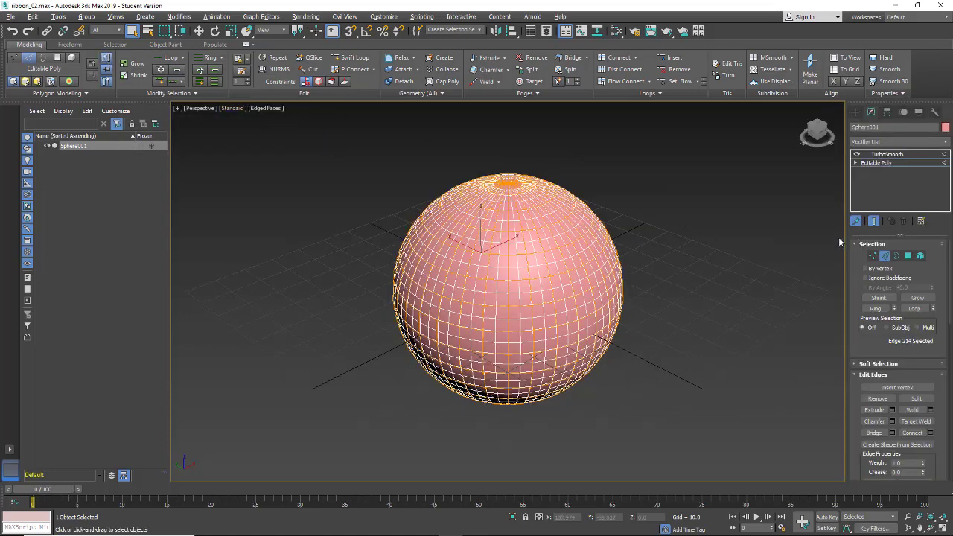
# Step: Widen the command panel to two columns and open the options of the edge Extrude tool
pyautogui.moveTo(846, 241); pyautogui.dragTo(694, 239)
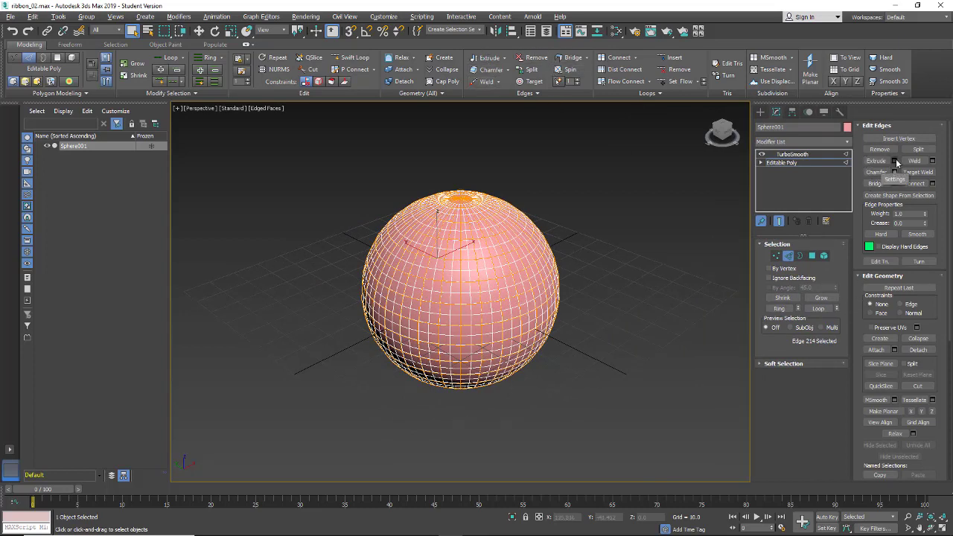
pyautogui.click(506, 60)
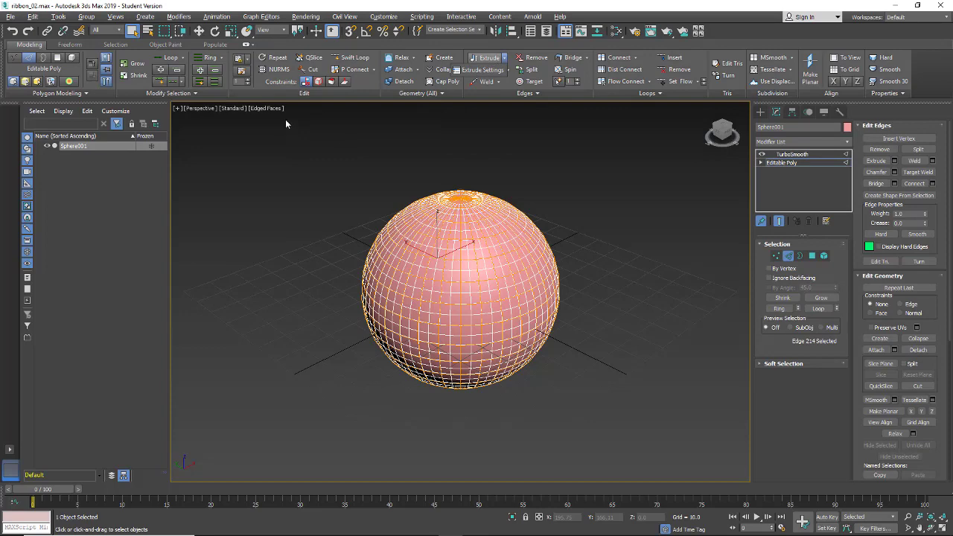
# Step: Delete the TurboSmooth modifier from the sphere and select the Editable Poly's object level
pyautogui.click(791, 155)
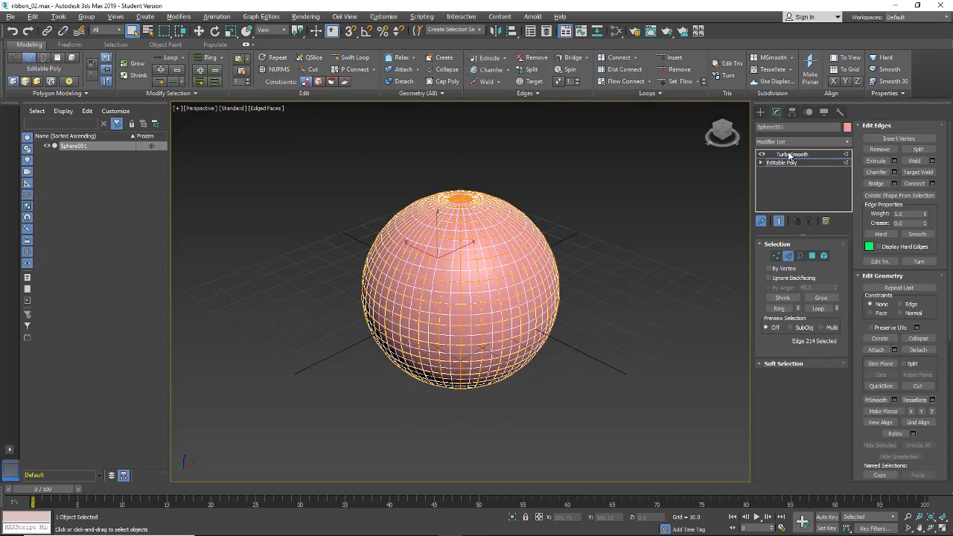
pyautogui.click(791, 154)
pyautogui.click(806, 222)
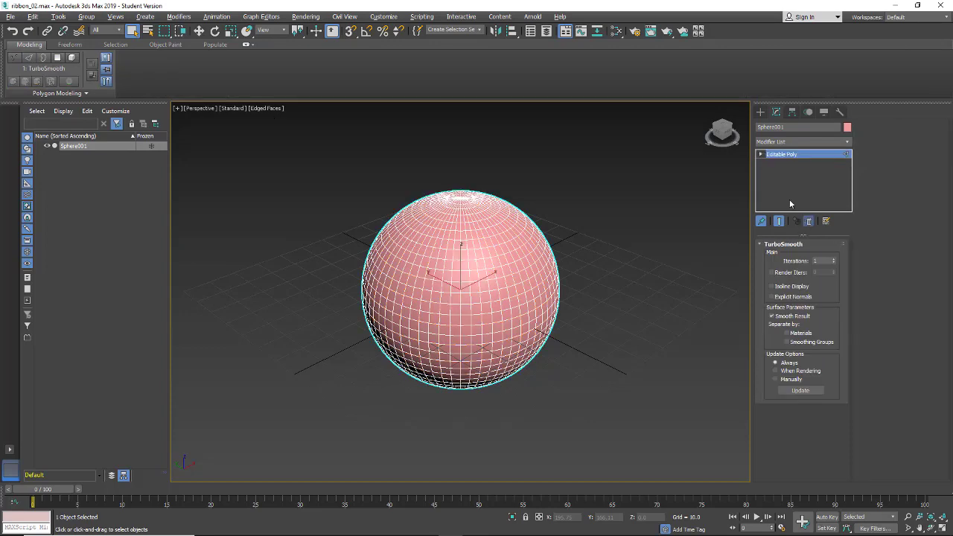
pyautogui.click(774, 155)
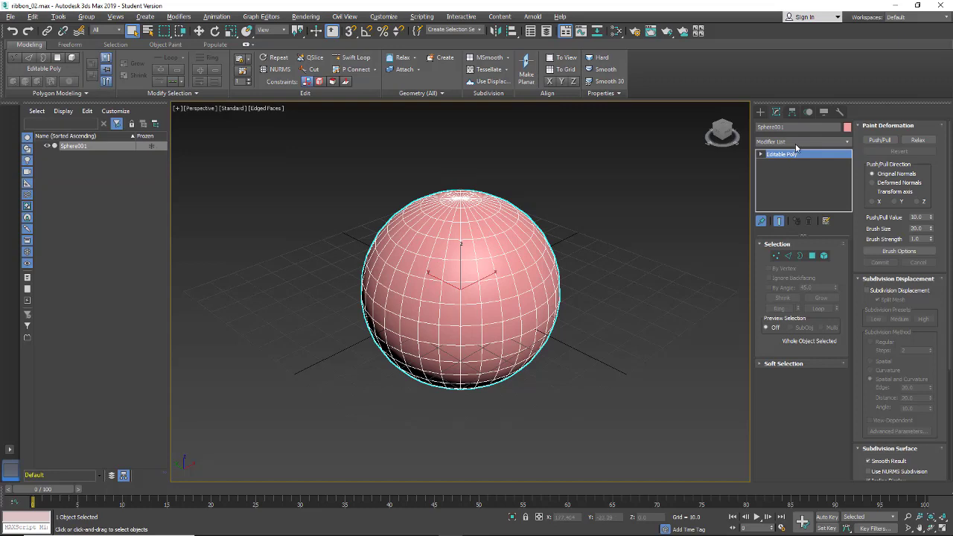
# Step: Switch to creation mode, return to Modify mode and enter the Editable Poly's Edge level
pyautogui.click(761, 112)
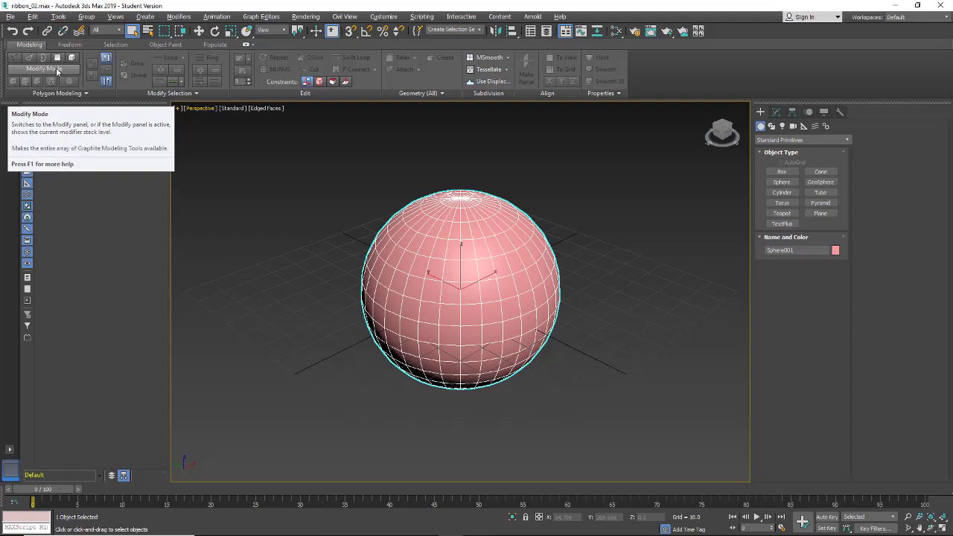
pyautogui.click(56, 71)
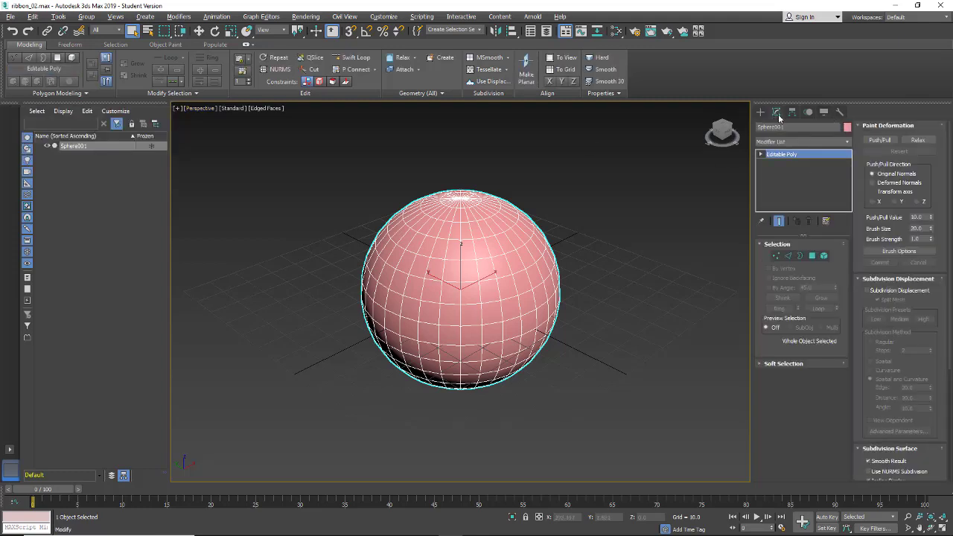
pyautogui.click(29, 58)
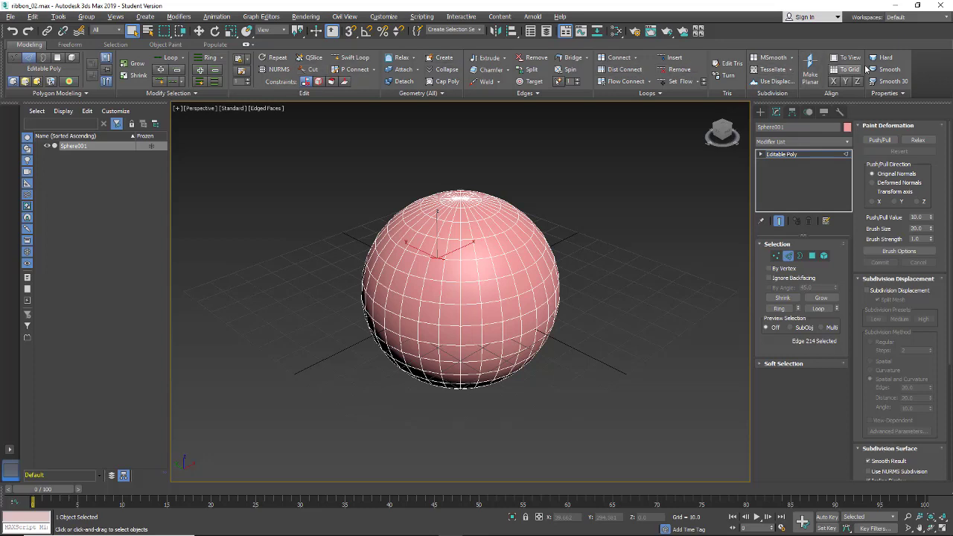
# Step: Enter Polygon level, select all of the sphere's polygons, and reduce the selection to one polygon on the upper front
pyautogui.click(13, 58)
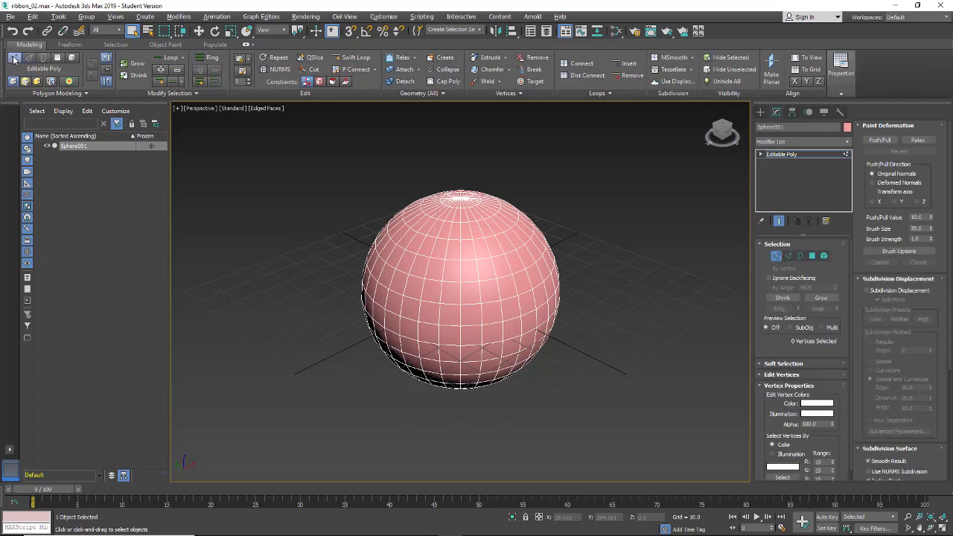
pyautogui.click(57, 58)
pyautogui.hotkey('ctrl', 'a')
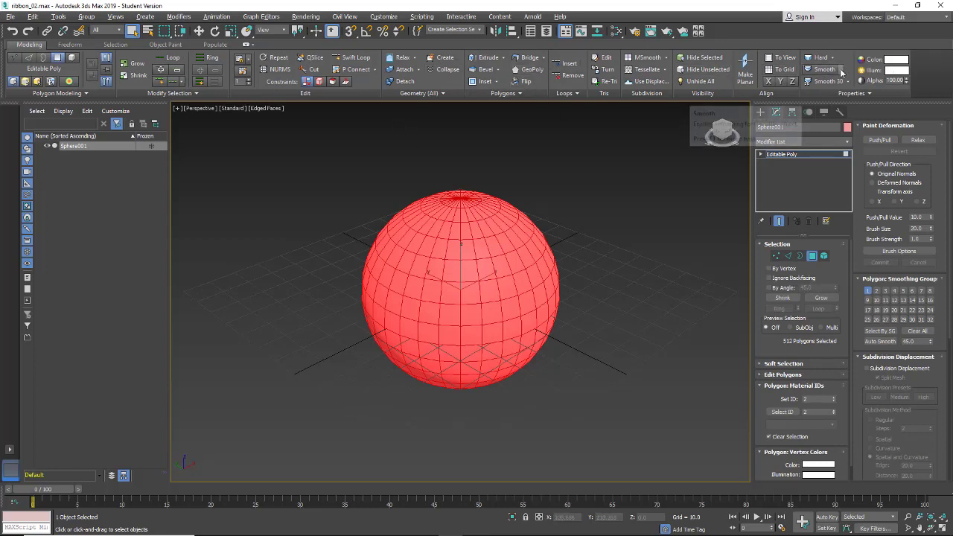
pyautogui.click(428, 254)
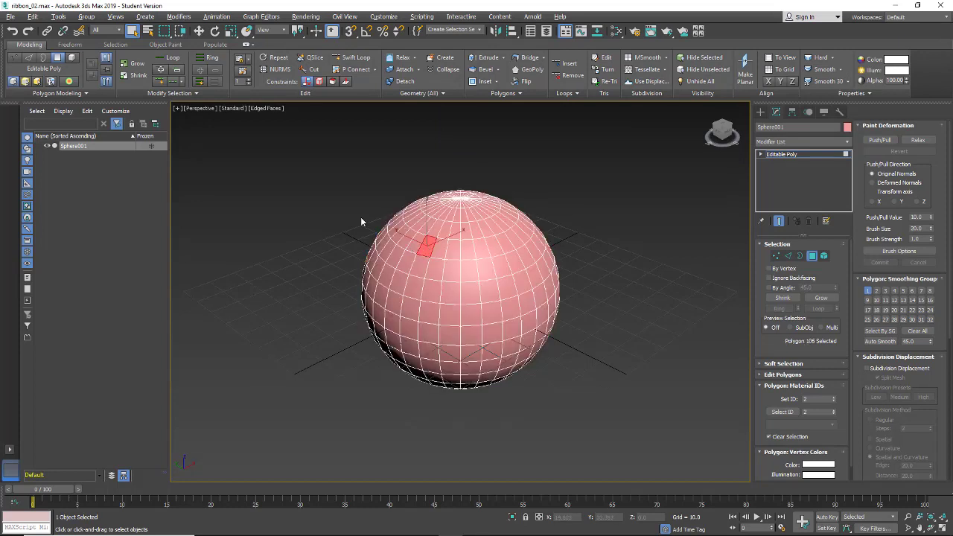
# Step: Try a QuickSlice diagonally across the sphere at Edge level
pyautogui.click(311, 57)
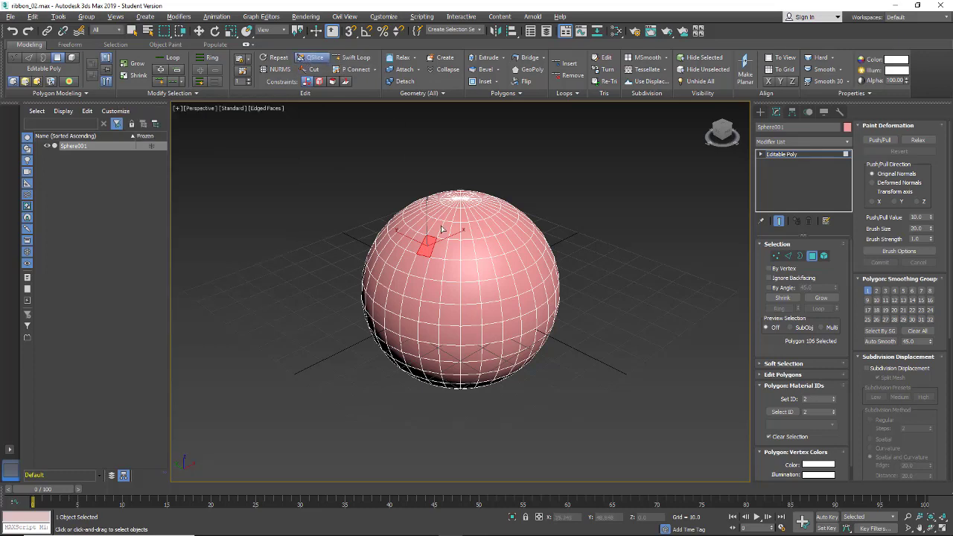
pyautogui.press('2')
pyautogui.click(418, 207)
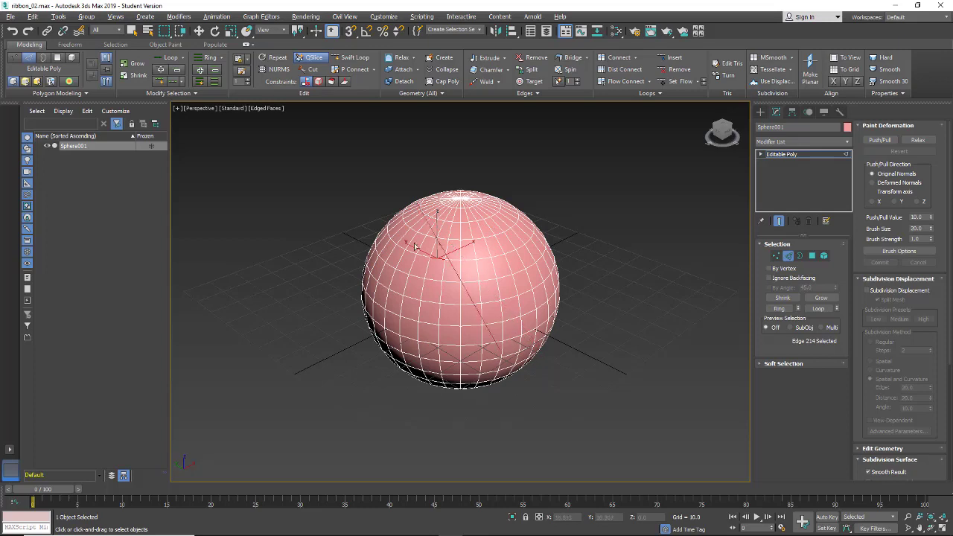
pyautogui.click(554, 332)
pyautogui.click(468, 303)
# Step: Try the Cut tool between edges on the sphere's upper front and undo the cut
pyautogui.click(310, 69)
pyautogui.scroll(5, 450, 284)
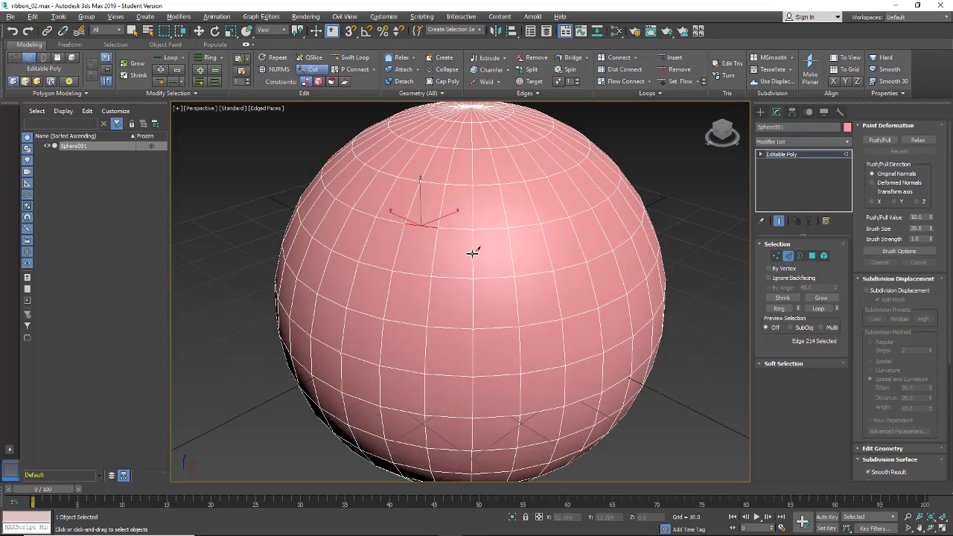
pyautogui.click(431, 275)
pyautogui.click(471, 229)
pyautogui.click(472, 252)
pyautogui.rightClick(458, 258)
pyautogui.hotkey('ctrl', 'z')
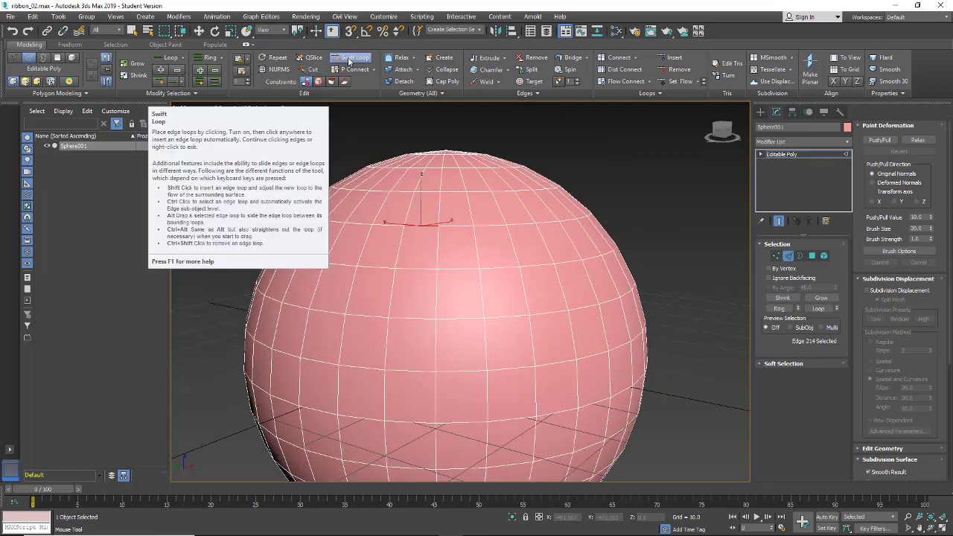
# Step: Insert trial horizontal edge loops across the upper half of the sphere with Swift Loop and undo them
pyautogui.click(348, 60)
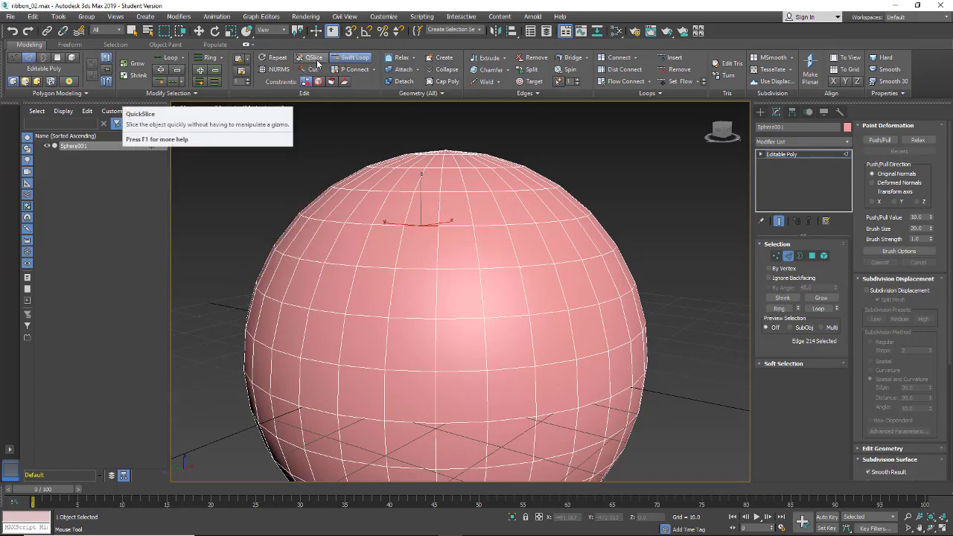
pyautogui.click(355, 59)
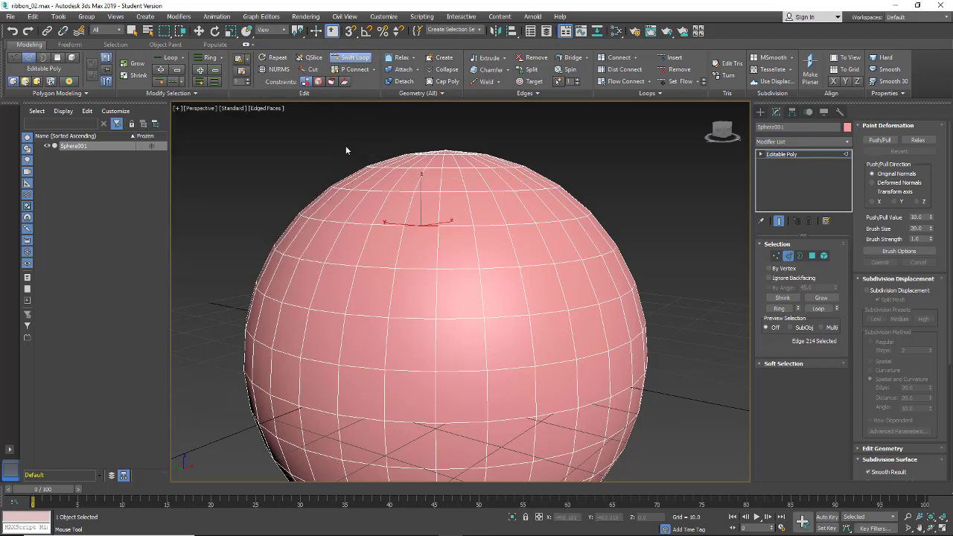
pyautogui.click(326, 201)
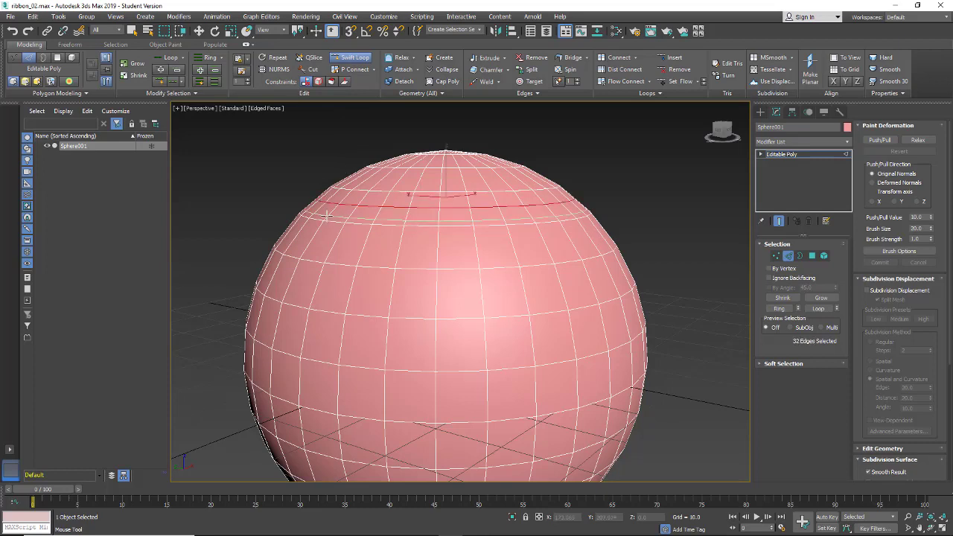
pyautogui.moveTo(325, 215); pyautogui.dragTo(326, 292)
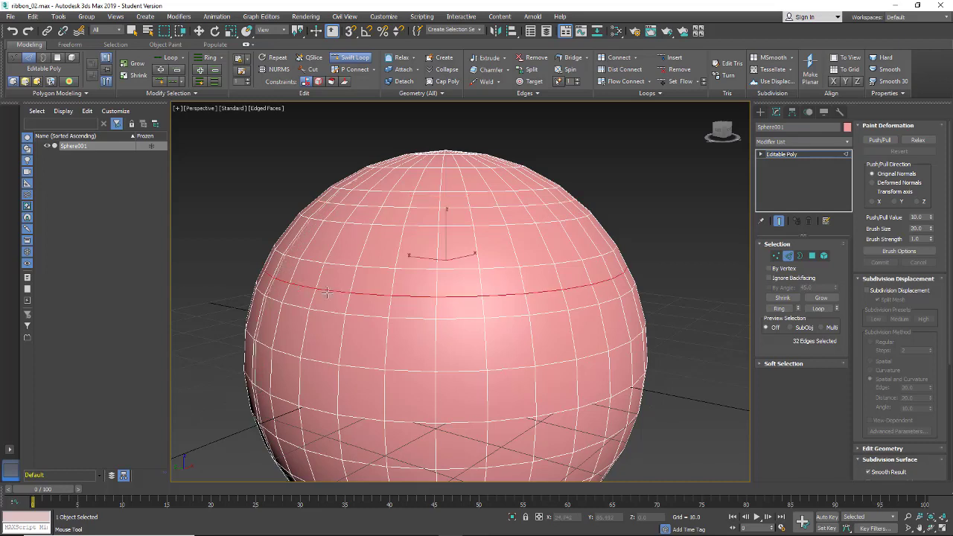
pyautogui.click(318, 240)
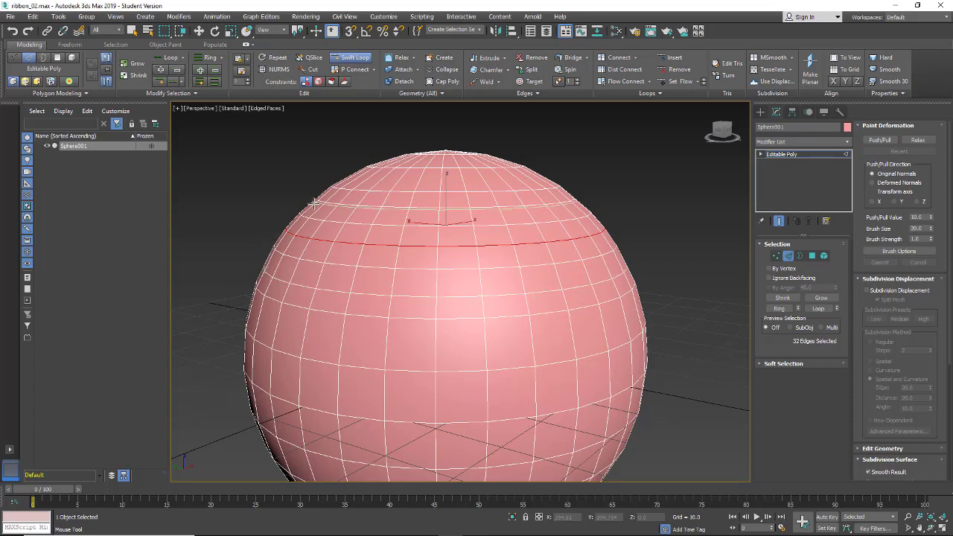
pyautogui.click(260, 241)
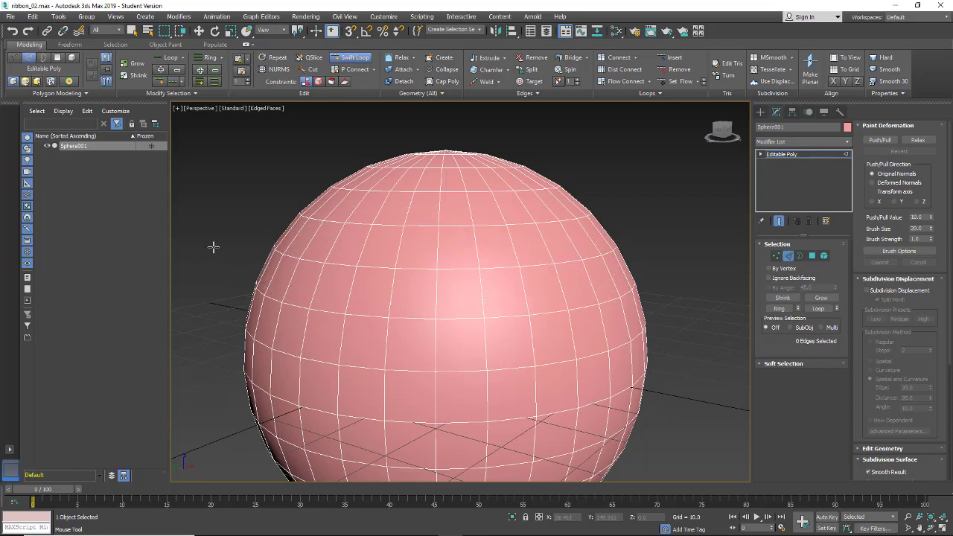
# Step: Insert one horizontal edge loop above the sphere's equator with Swift Loop and switch to the Move tool at Vertex level
pyautogui.keyDown('alt'); pyautogui.moveTo(213, 246); pyautogui.dragTo(208, 231, button='middle'); pyautogui.keyUp('alt')
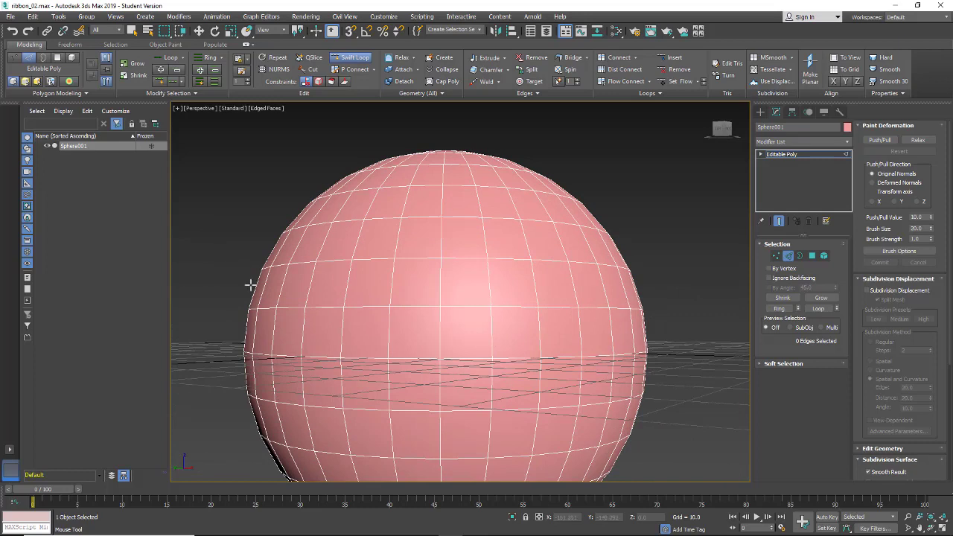
pyautogui.click(318, 281)
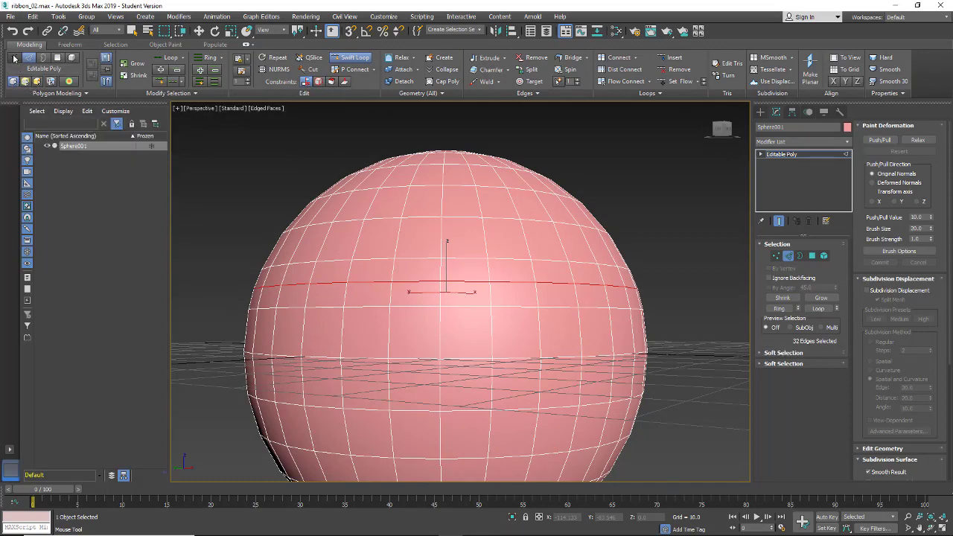
pyautogui.click(13, 81)
pyautogui.scroll(3, 363, 185)
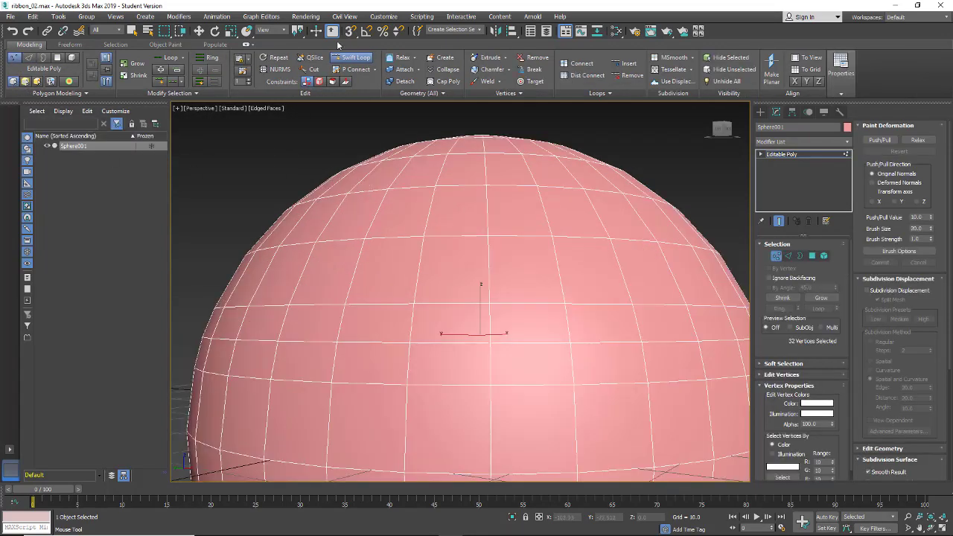
pyautogui.press('w')
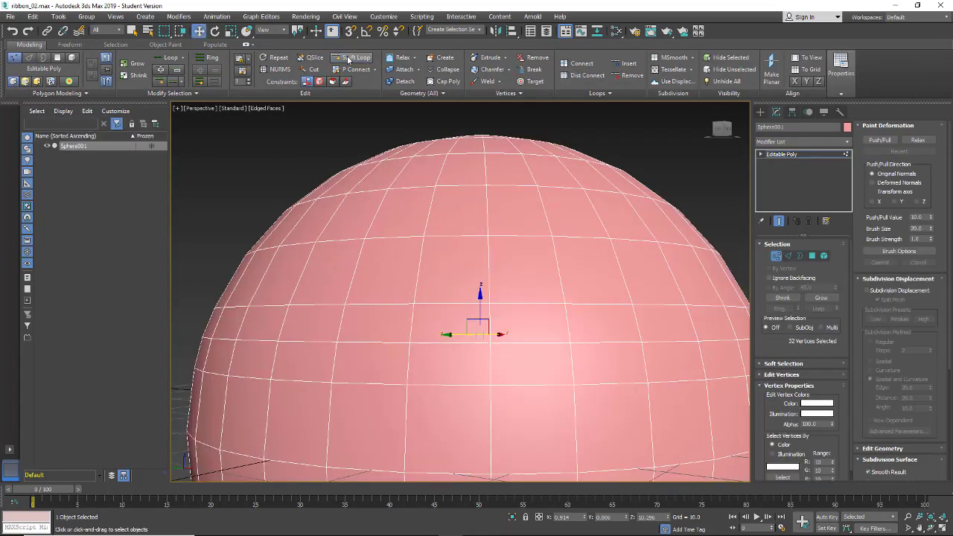
# Step: Select a single vertex on the upper sphere and slide it along its edge using the Edge constraint
pyautogui.click(423, 237)
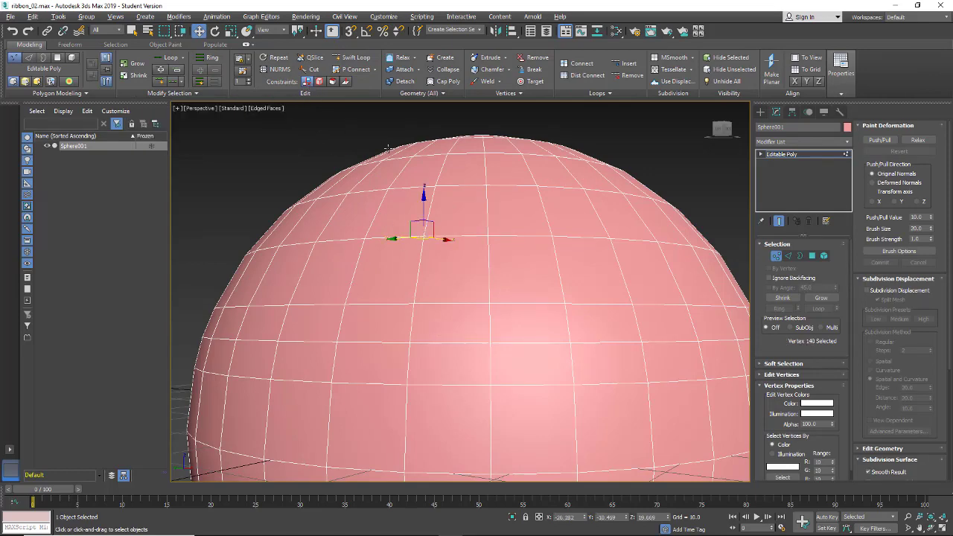
pyautogui.keyDown('alt'); pyautogui.moveTo(386, 150); pyautogui.dragTo(402, 219, button='middle'); pyautogui.keyUp('alt')
pyautogui.moveTo(415, 232)
pyautogui.mouseDown()
pyautogui.moveTo(411, 223)
pyautogui.moveTo(415, 232)
pyautogui.mouseUp()
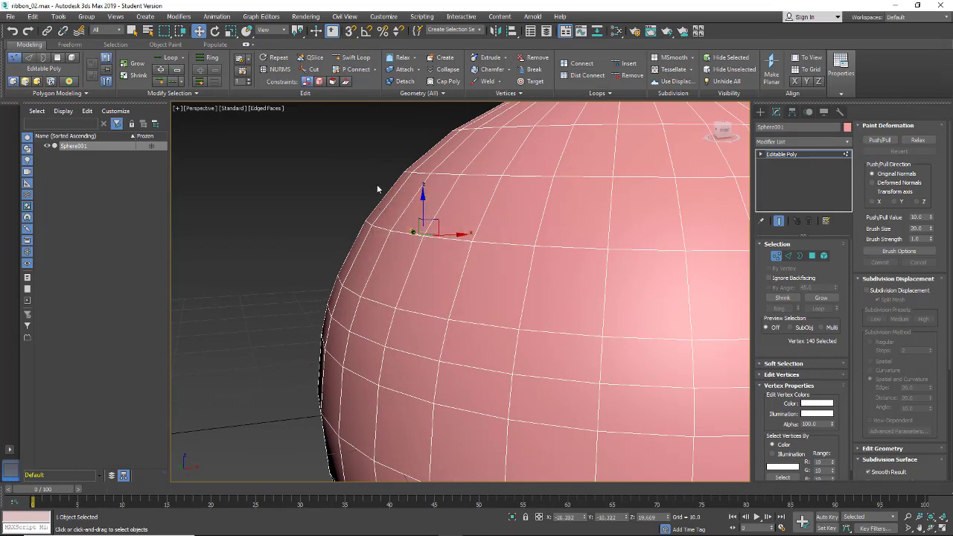
pyautogui.click(319, 81)
pyautogui.moveTo(426, 232)
pyautogui.mouseDown()
pyautogui.moveTo(412, 234)
pyautogui.moveTo(413, 257)
pyautogui.moveTo(391, 256)
pyautogui.moveTo(456, 226)
pyautogui.moveTo(445, 223)
pyautogui.moveTo(441, 234)
pyautogui.mouseUp()
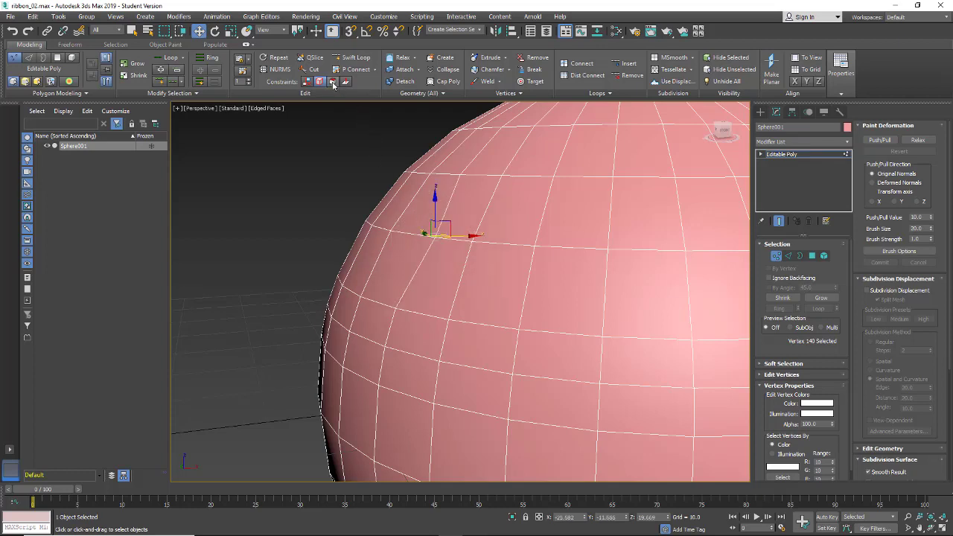
# Step: Move the vertex across the adjoining surface using the Face constraint and undo the vertex moves
pyautogui.click(333, 81)
pyautogui.moveTo(436, 237)
pyautogui.mouseDown()
pyautogui.moveTo(458, 242)
pyautogui.moveTo(428, 243)
pyautogui.moveTo(433, 229)
pyautogui.moveTo(439, 239)
pyautogui.mouseUp()
pyautogui.hotkey('ctrl', 'z')
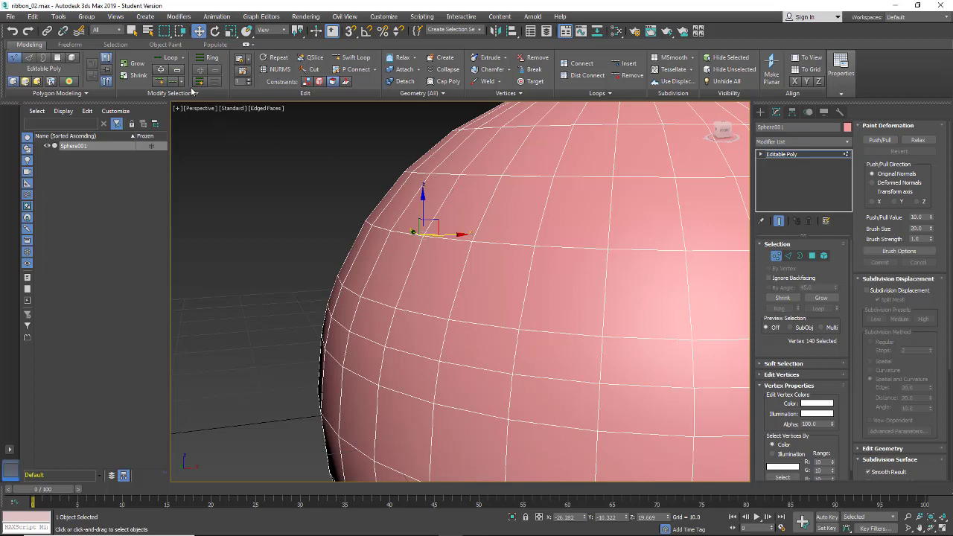
# Step: Select a vertical edge on the upper sphere at Edge level and move it across the surface using the Face constraint
pyautogui.press('2')
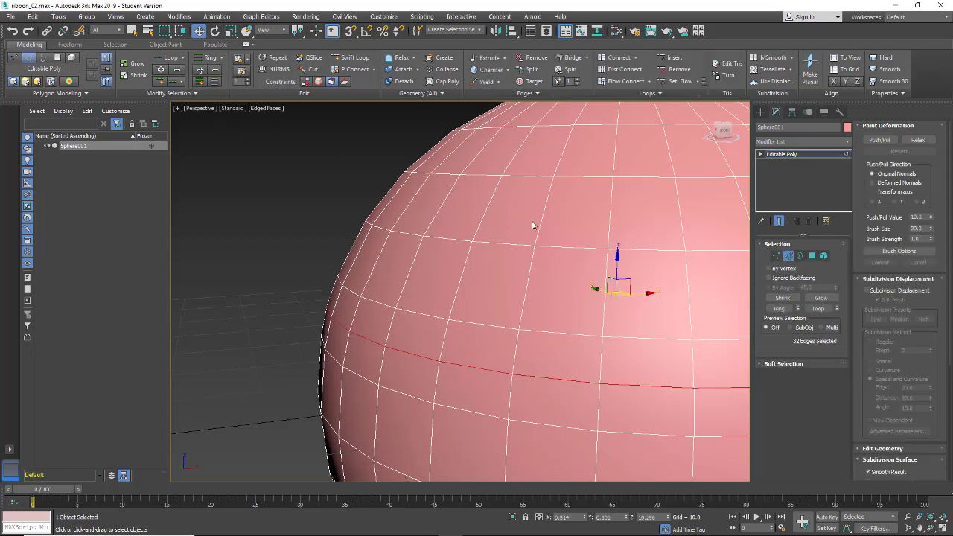
pyautogui.click(540, 220)
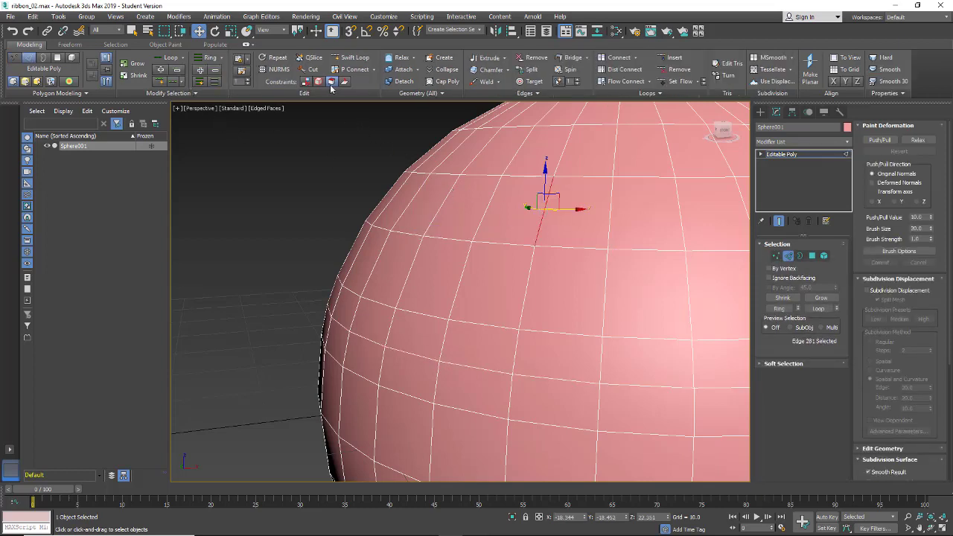
pyautogui.moveTo(562, 209); pyautogui.dragTo(596, 220)
pyautogui.keyDown('alt'); pyautogui.moveTo(603, 251); pyautogui.dragTo(550, 249, button='middle'); pyautogui.keyUp('alt')
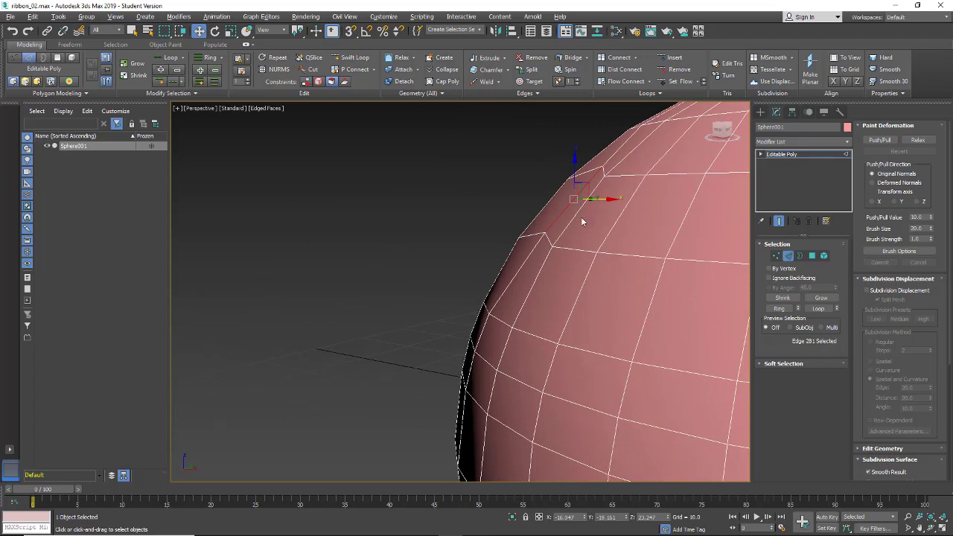
pyautogui.moveTo(602, 200); pyautogui.dragTo(553, 214)
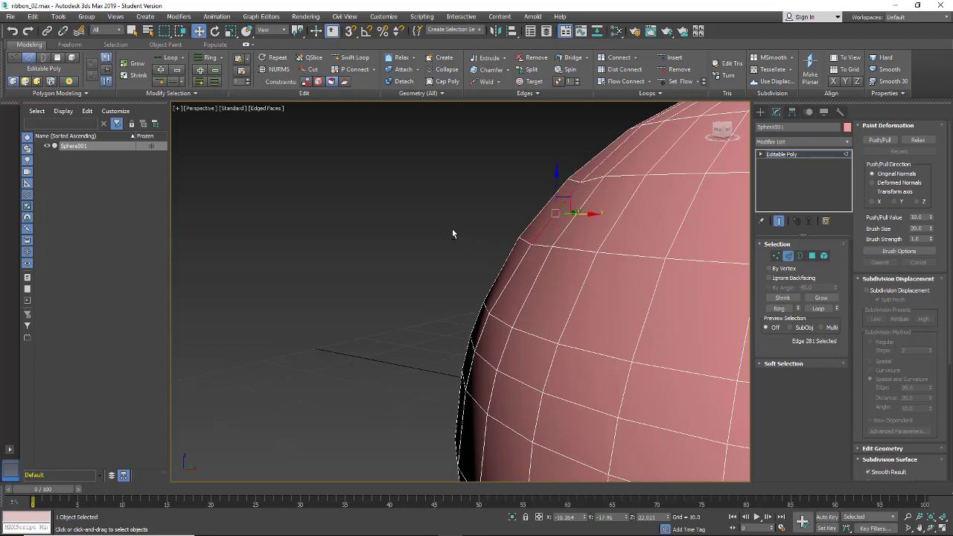
pyautogui.keyDown('alt'); pyautogui.moveTo(452, 234); pyautogui.dragTo(578, 229, button='middle'); pyautogui.keyUp('alt')
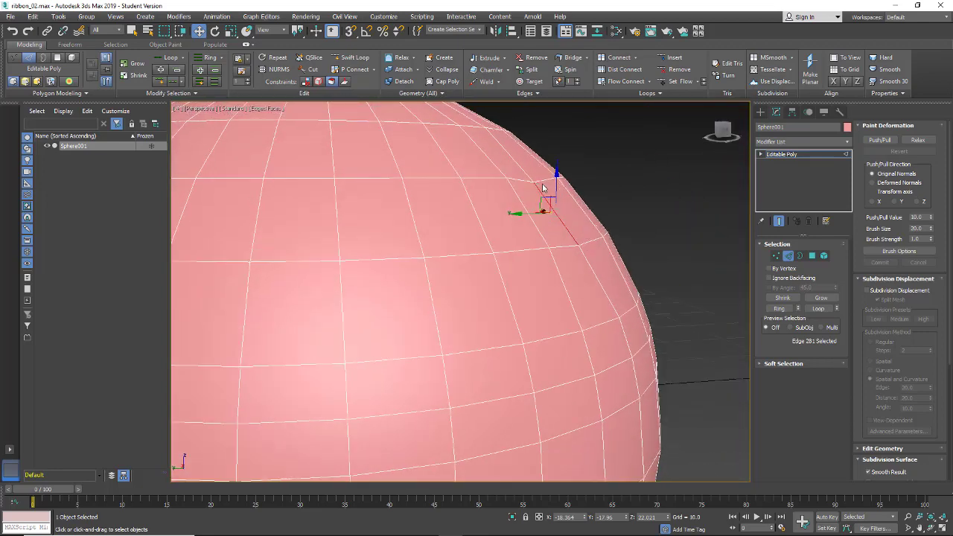
# Step: Set the constraint to None, move the edge freely, and undo the edge moves
pyautogui.moveTo(534, 214)
pyautogui.mouseDown()
pyautogui.moveTo(500, 204)
pyautogui.moveTo(550, 218)
pyautogui.mouseUp()
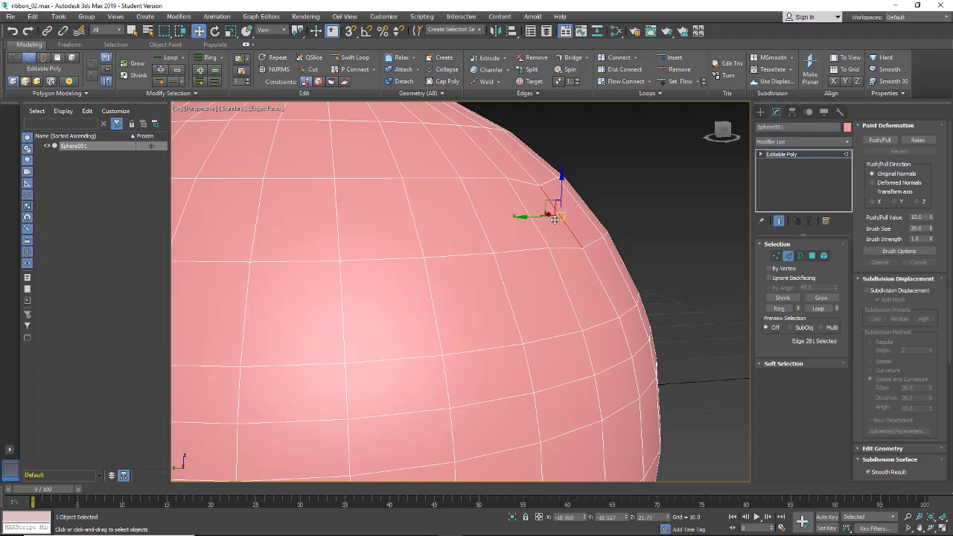
pyautogui.moveTo(553, 214); pyautogui.dragTo(586, 191)
pyautogui.moveTo(539, 285); pyautogui.dragTo(599, 239, button='middle')
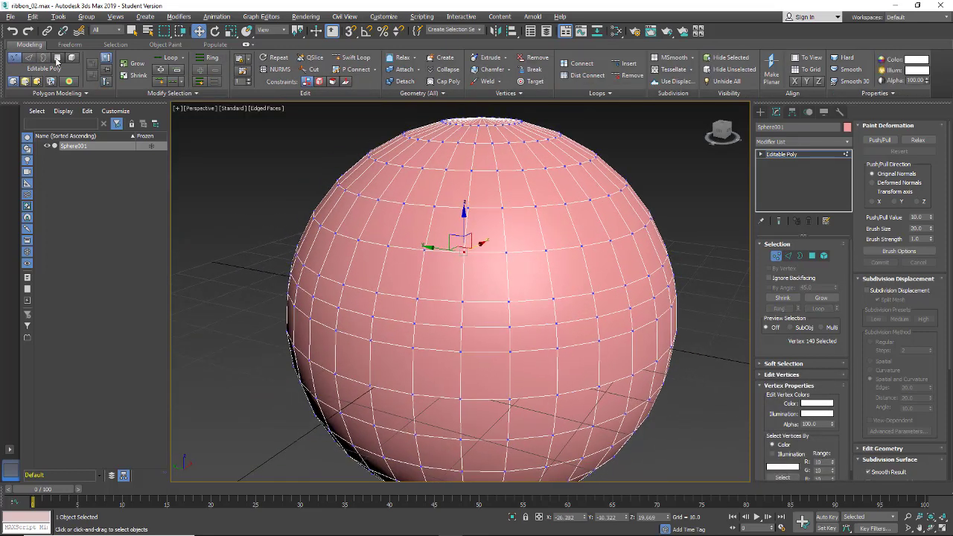
# Step: Remove only the edges of the added horizontal loop at Edge level and check its vertices at Vertex level
pyautogui.click(58, 57)
pyautogui.click(28, 58)
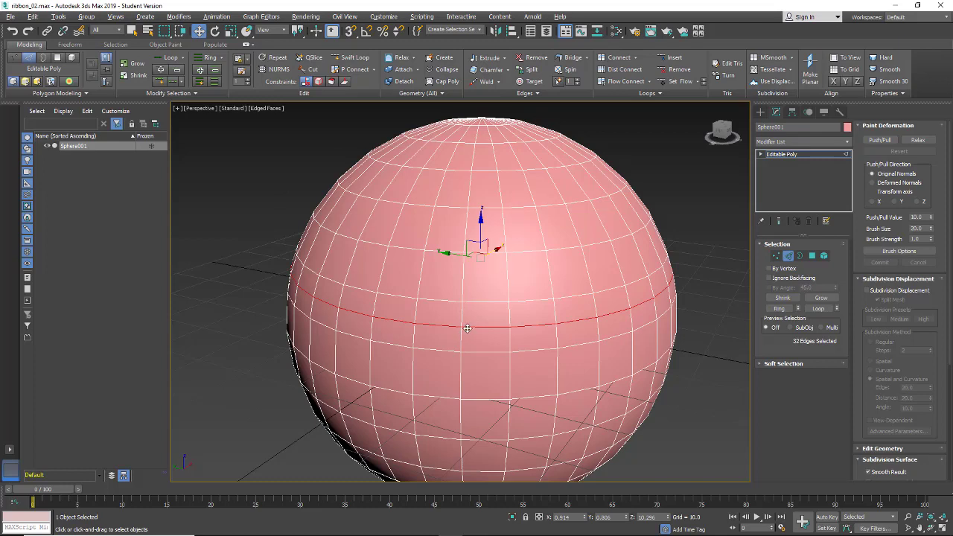
pyautogui.click(535, 58)
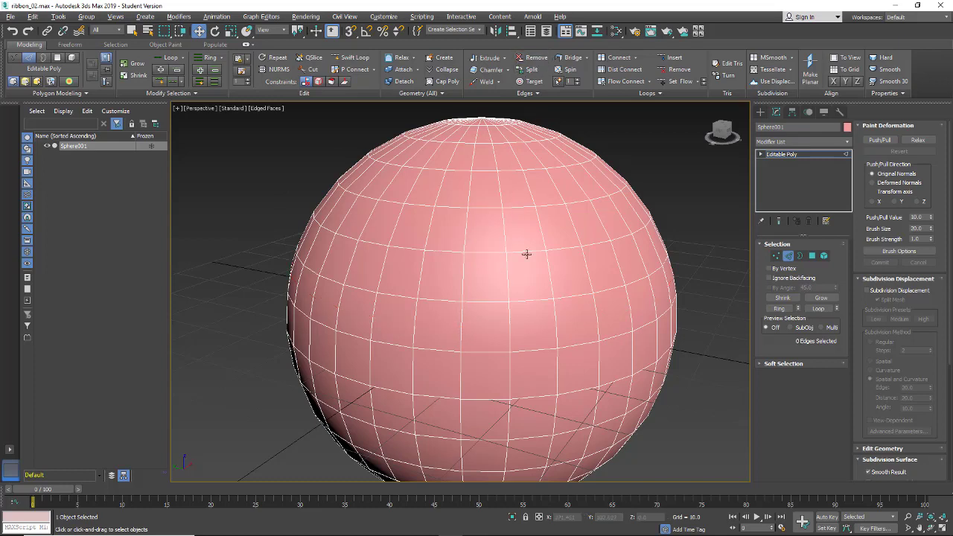
pyautogui.click(14, 57)
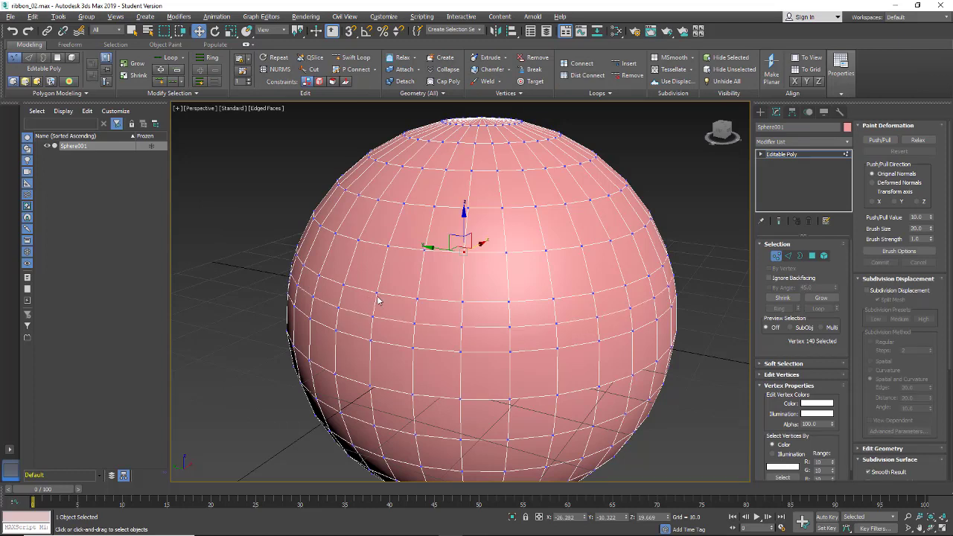
# Step: Remove the added edge loop together with its vertices, check the mesh at Vertex level, and undo the removal
pyautogui.click(32, 58)
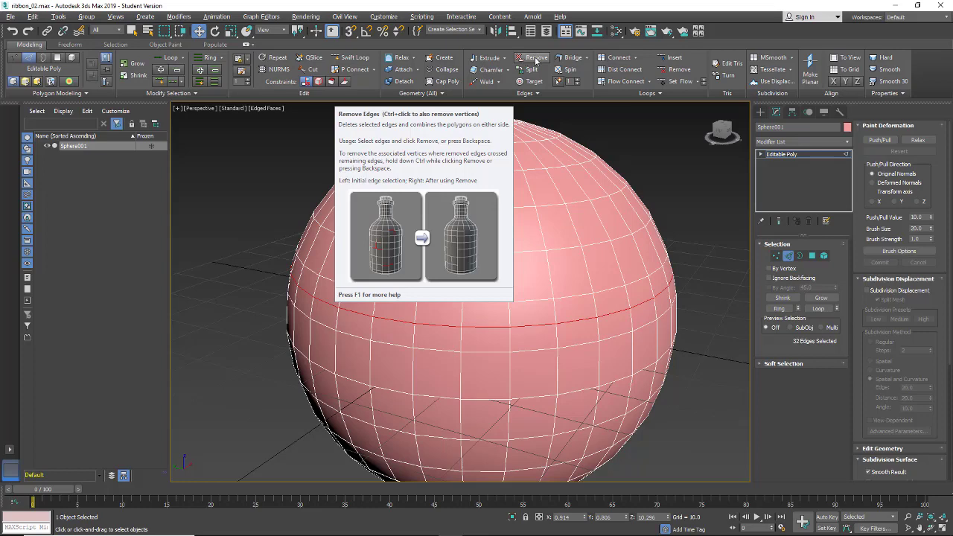
pyautogui.click(535, 60)
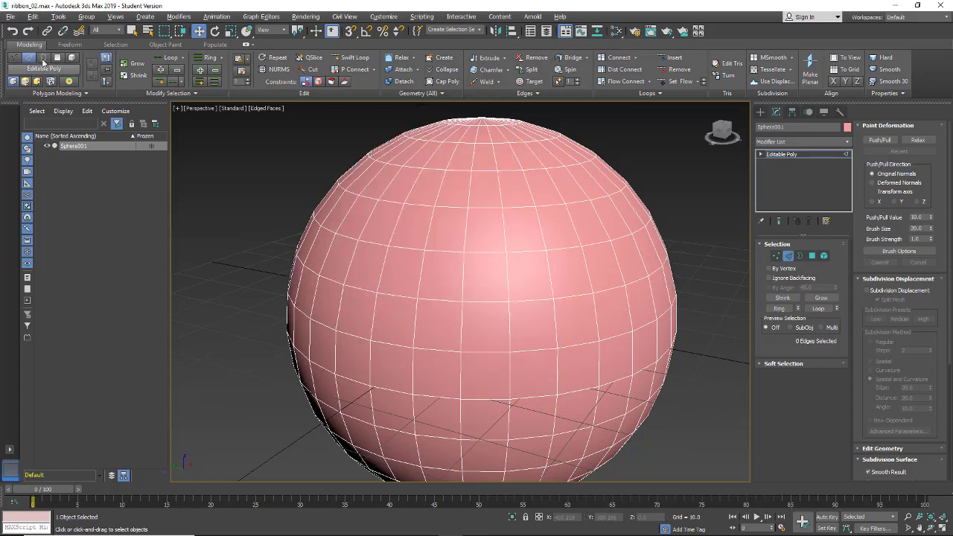
pyautogui.click(12, 58)
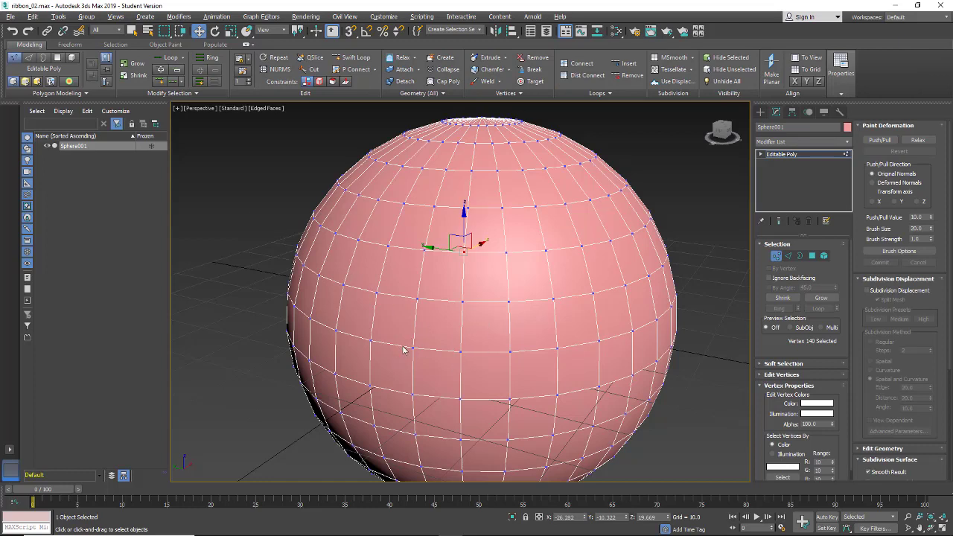
pyautogui.hotkey('ctrl', 'z')
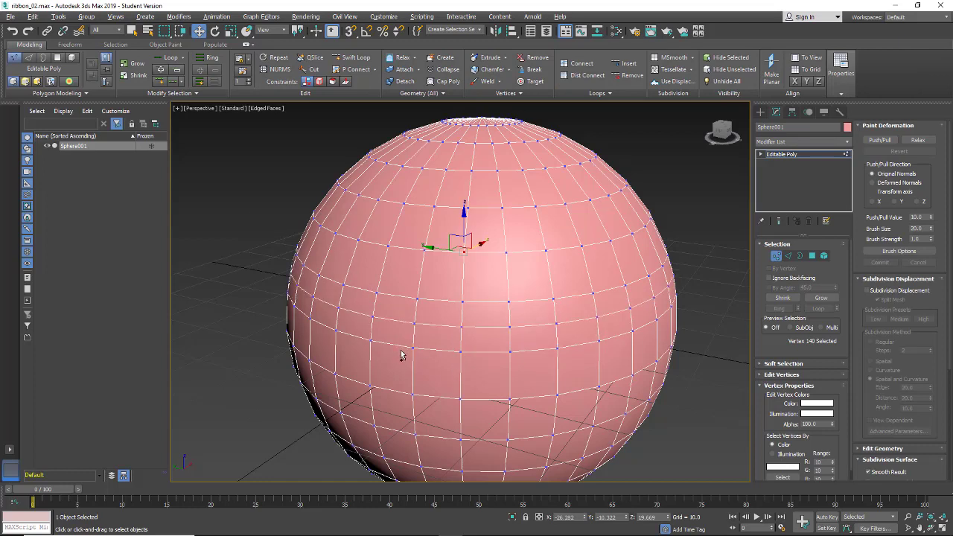
# Step: Try removing the added edge loop at Edge level and the selected upper vertex at Vertex level, undoing both removals
pyautogui.click(29, 59)
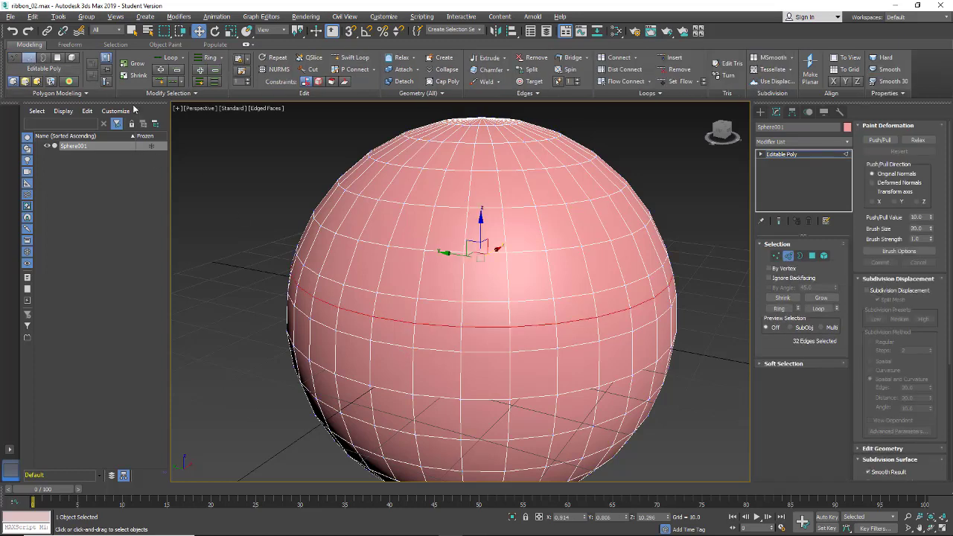
pyautogui.click(464, 350)
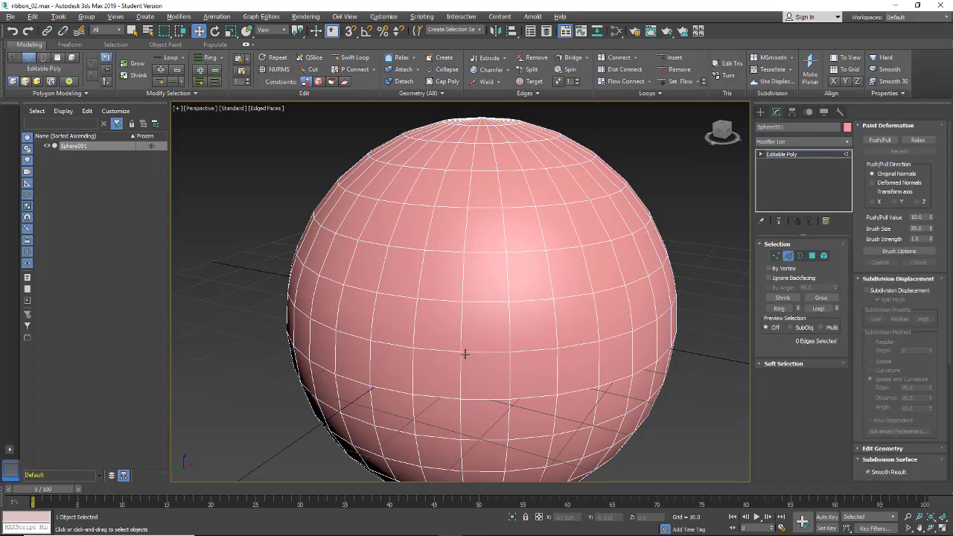
pyautogui.click(16, 58)
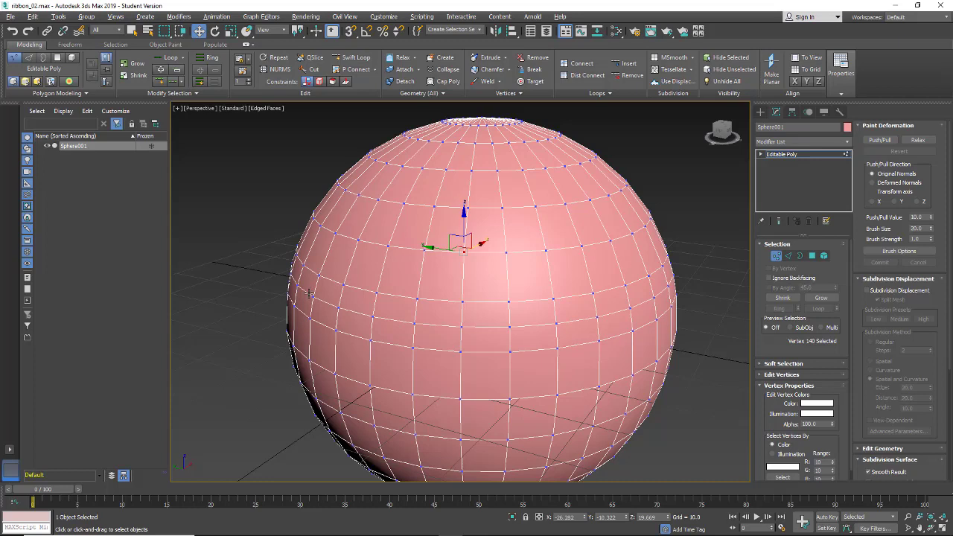
pyautogui.click(308, 293)
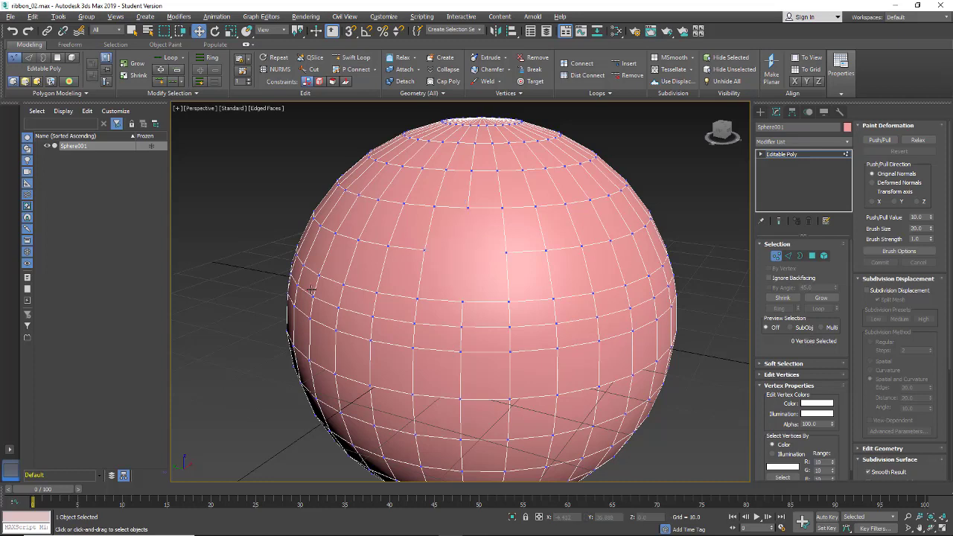
pyautogui.hotkey('ctrl', 'z')
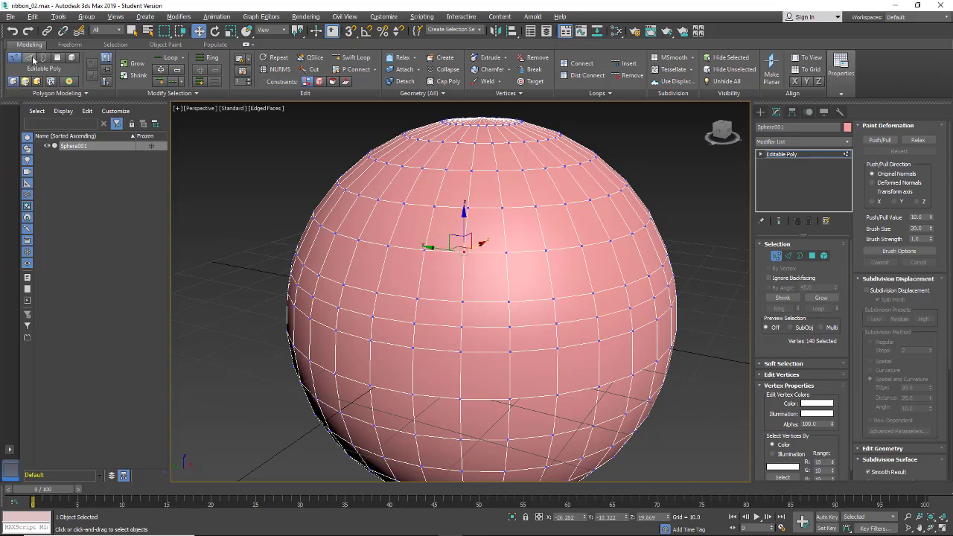
# Step: Remove the added horizontal edge loop together with its vertices at Edge level and check the mesh at Vertex level
pyautogui.press('2')
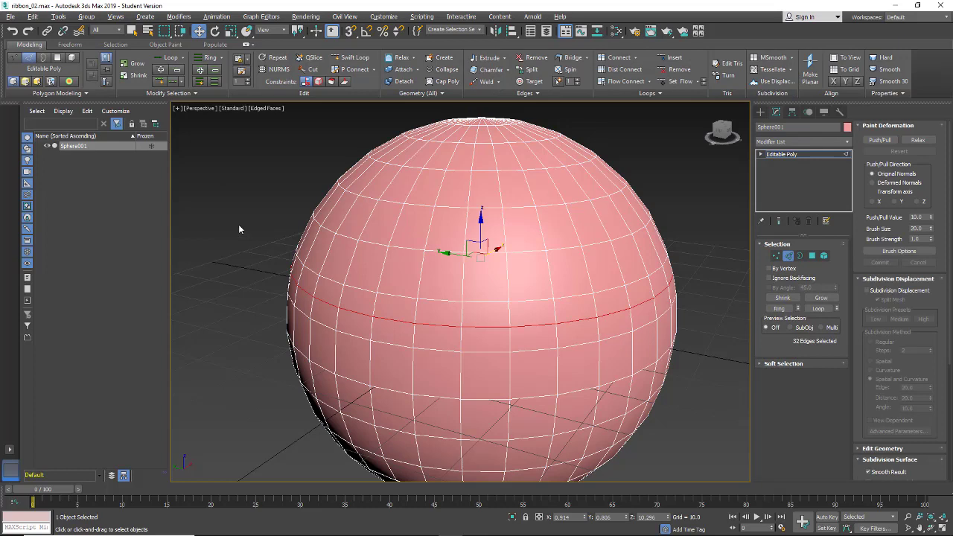
pyautogui.click(240, 229)
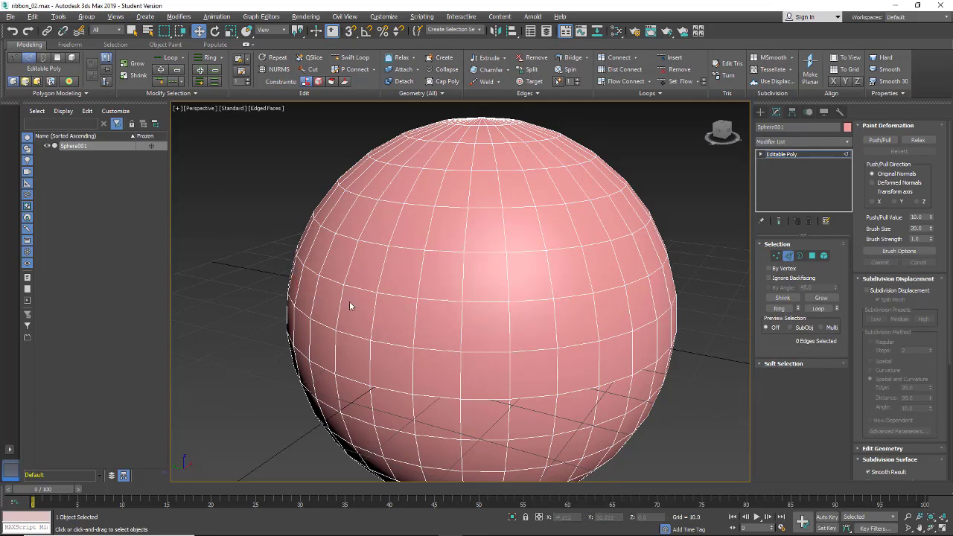
pyautogui.click(14, 59)
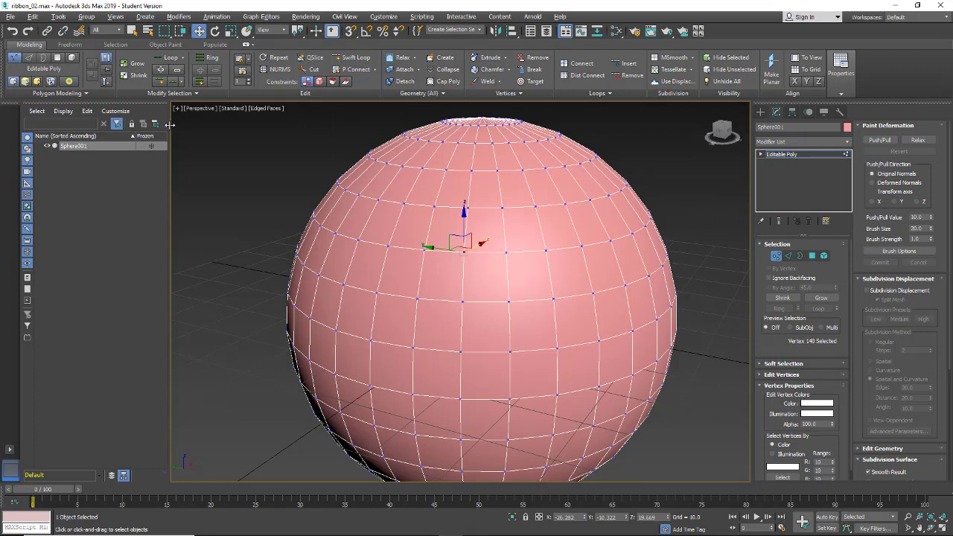
# Step: Remove the selected vertex on the upper sphere and delete the merged large polygon around it at Polygon level
pyautogui.click(521, 70)
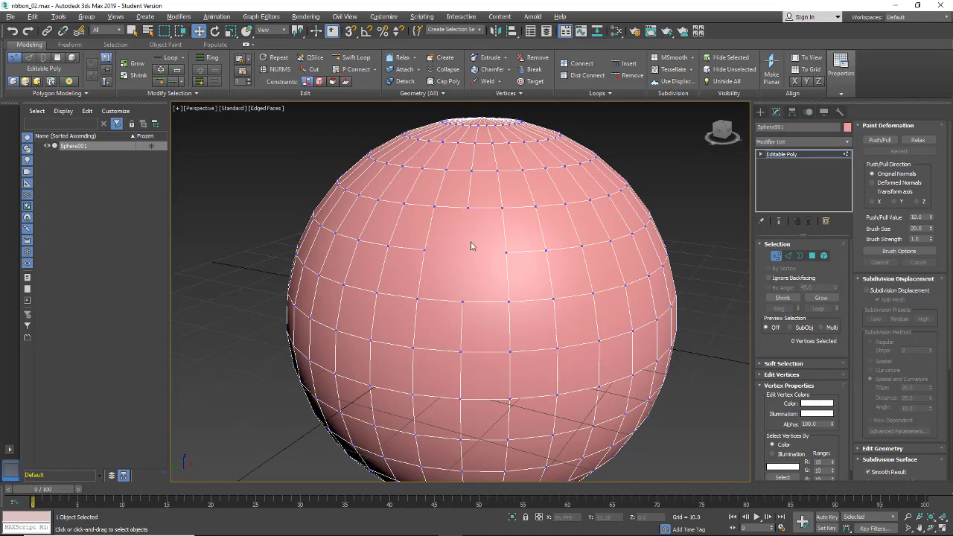
pyautogui.click(57, 58)
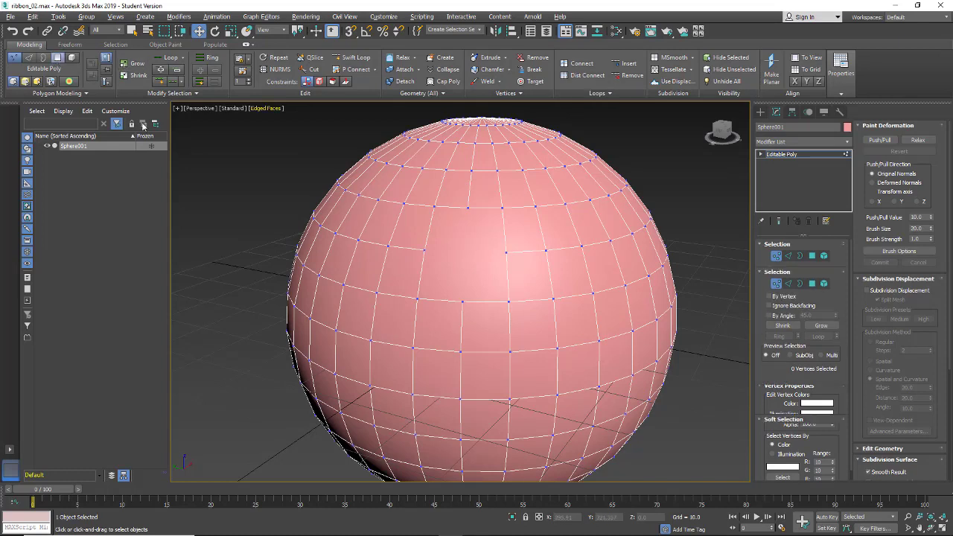
pyautogui.click(468, 255)
pyautogui.press('Delete')
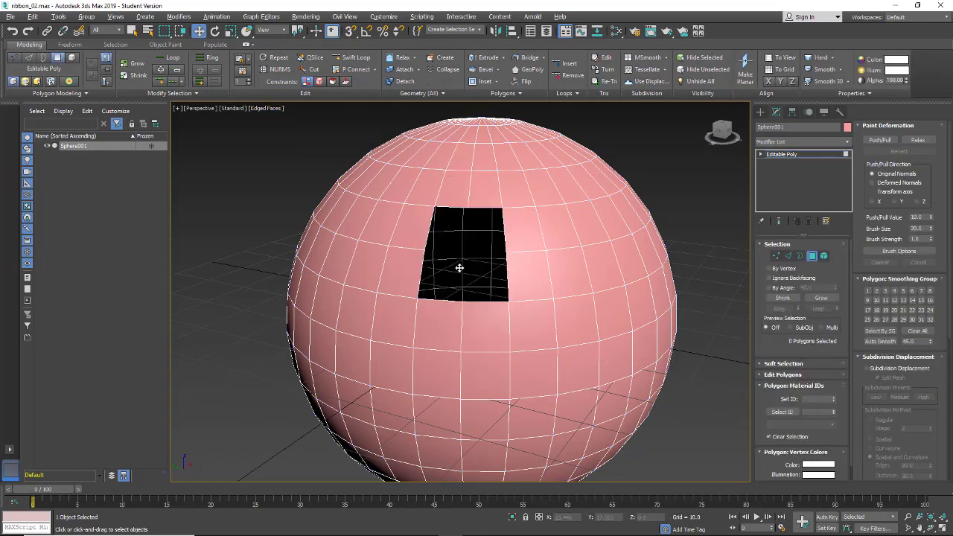
# Step: Target-weld the hole's left middle vertex to its right middle vertex at Vertex level, and undo the weld
pyautogui.click(14, 57)
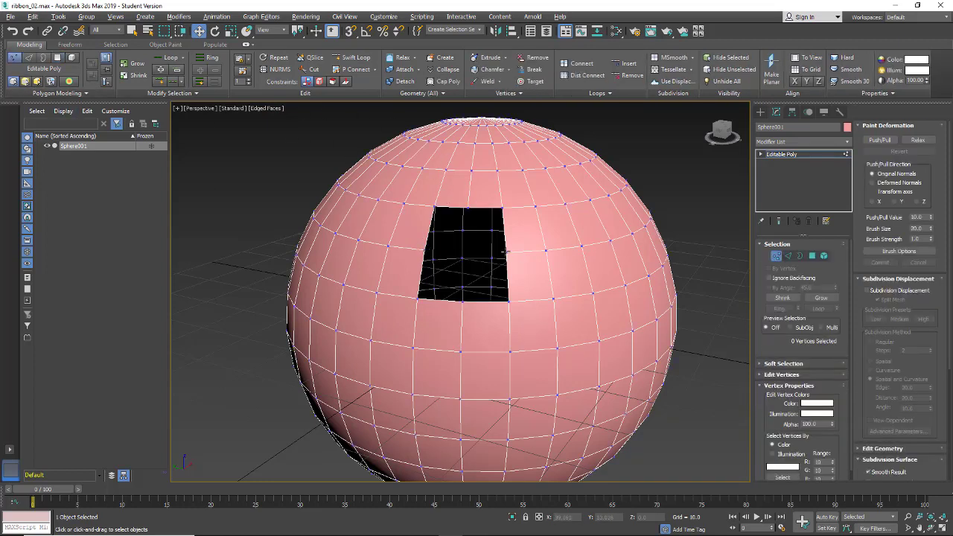
pyautogui.hotkey('ctrl', 'shift', 'w')
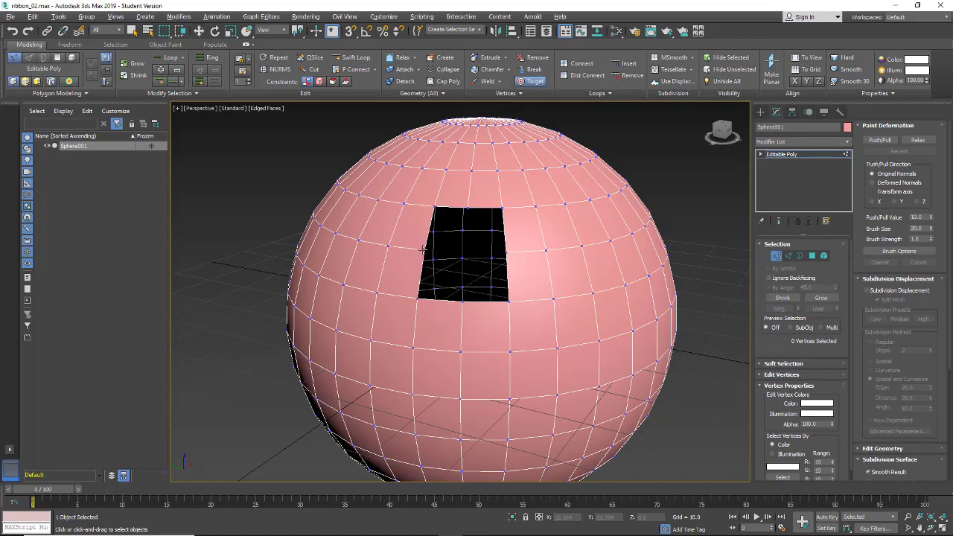
pyautogui.click(507, 254)
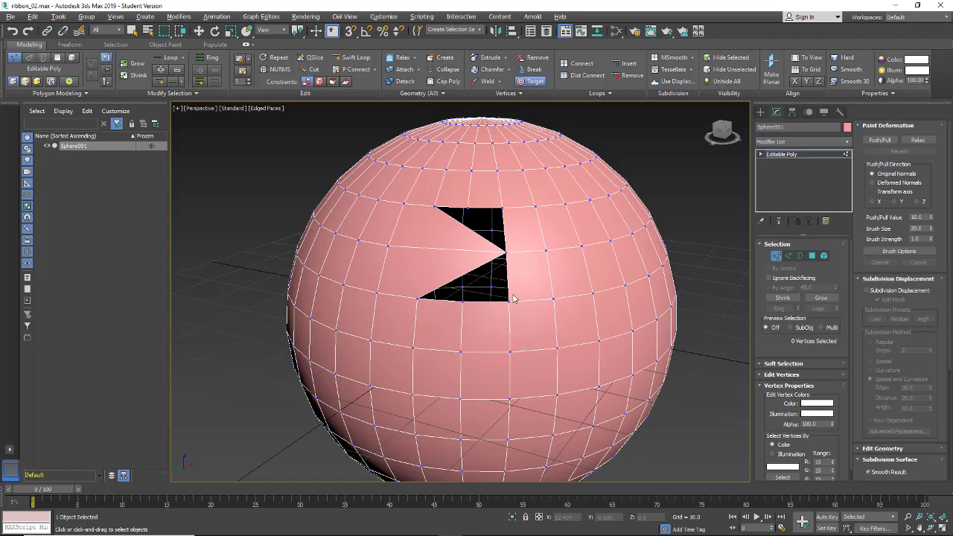
pyautogui.hotkey('ctrl', 'z')
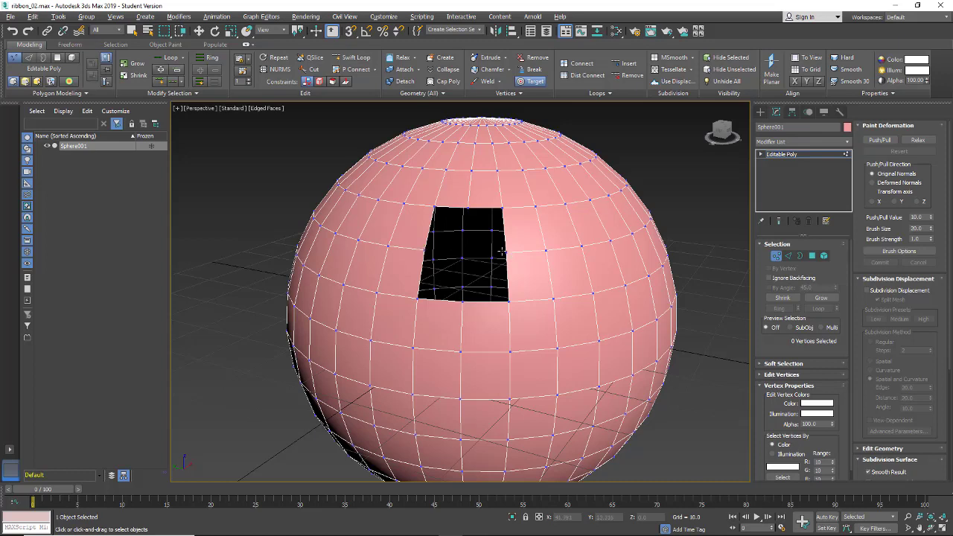
# Step: Show the whole sphere from its intact side with the edged-faces display turned off
pyautogui.click(502, 82)
pyautogui.scroll(-5, 863, 381)
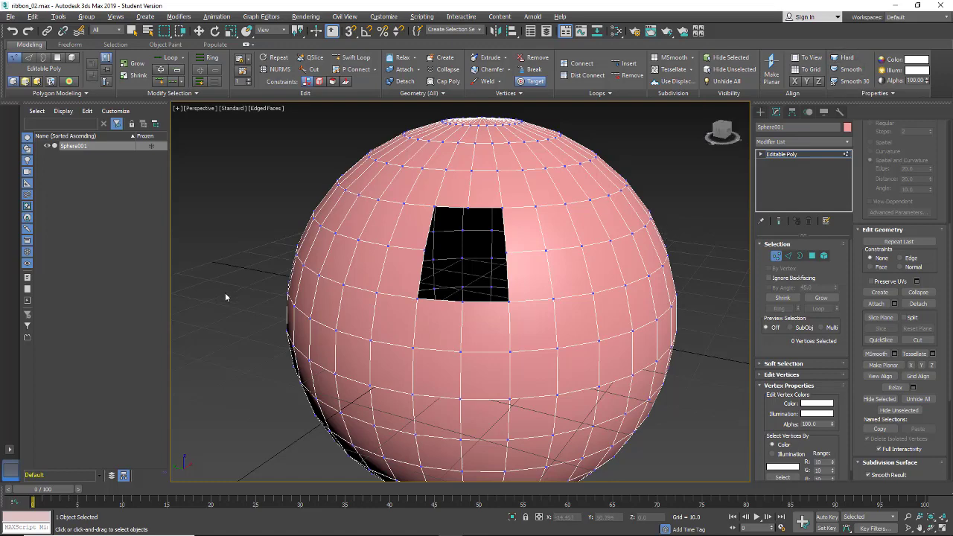
pyautogui.keyDown('alt'); pyautogui.moveTo(225, 292); pyautogui.dragTo(365, 285, button='middle'); pyautogui.keyUp('alt')
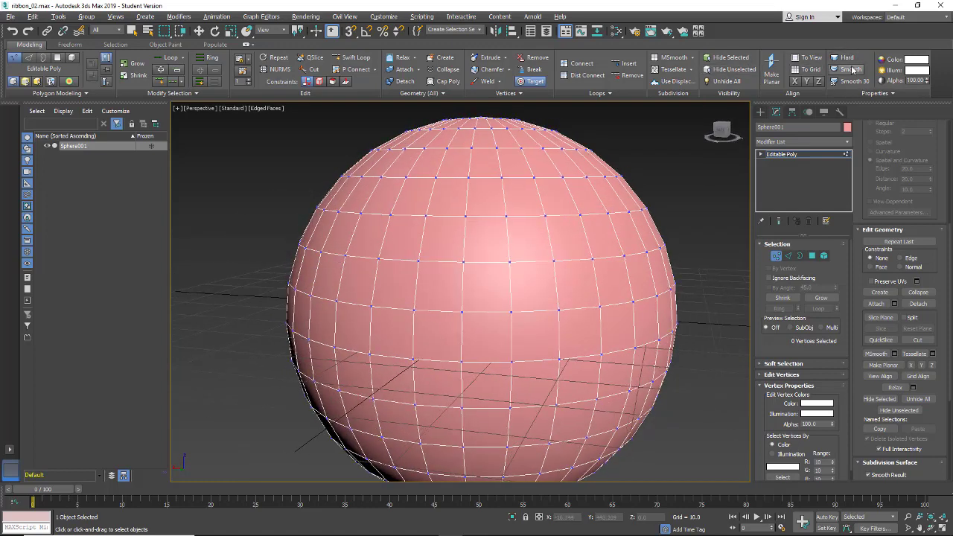
pyautogui.scroll(-4, 276, 280)
pyautogui.moveTo(276, 279); pyautogui.dragTo(349, 264, button='middle')
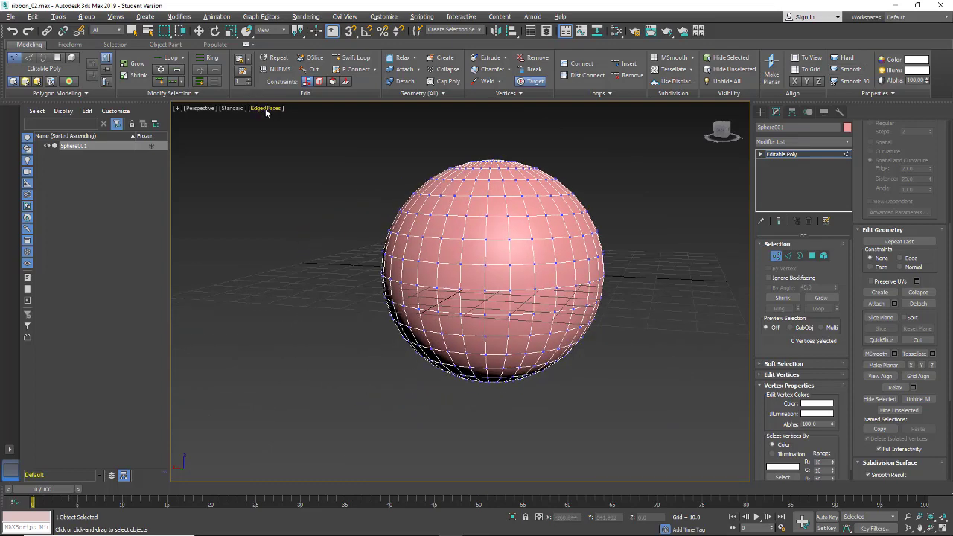
pyautogui.press('F4')
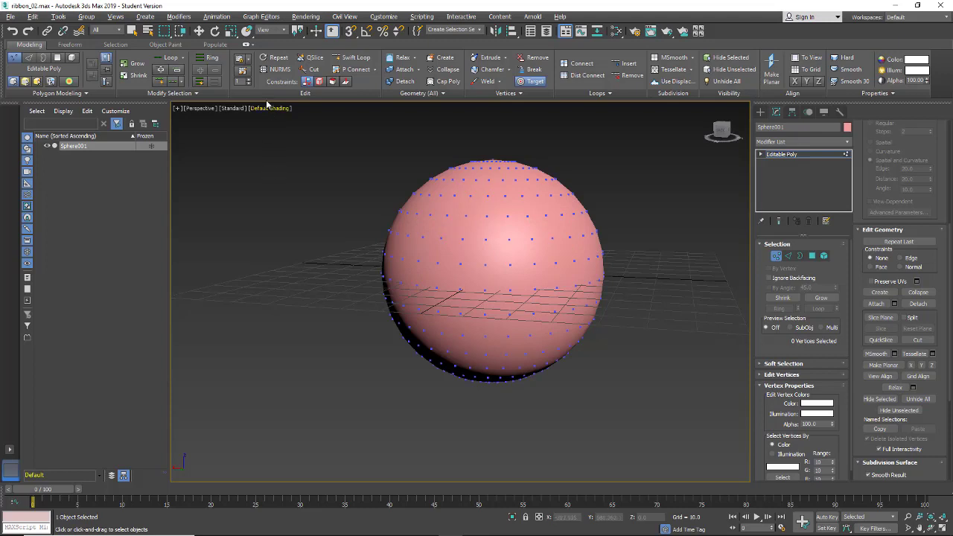
# Step: Test Smooth 30 and Hard on all the sphere's edges at Edge level, finishing with Smooth
pyautogui.click(57, 58)
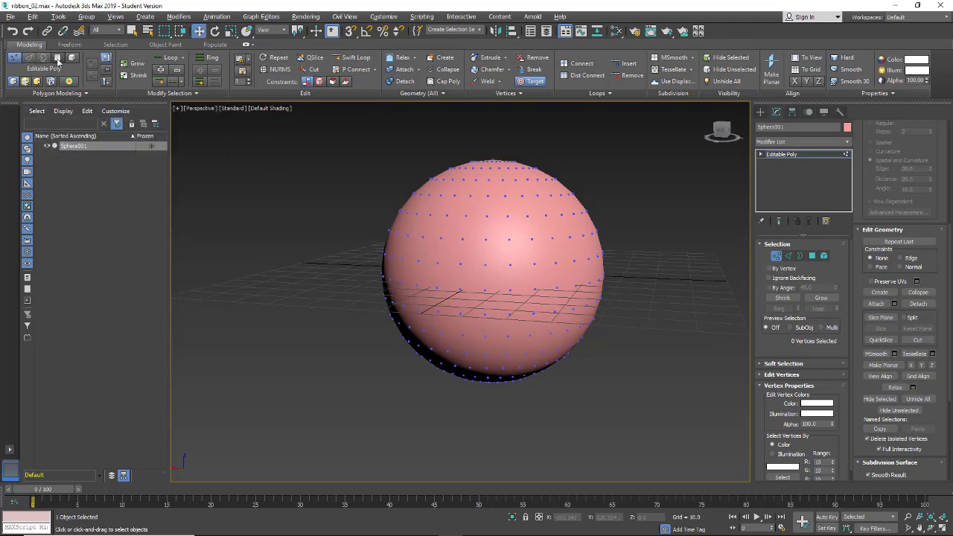
pyautogui.click(30, 59)
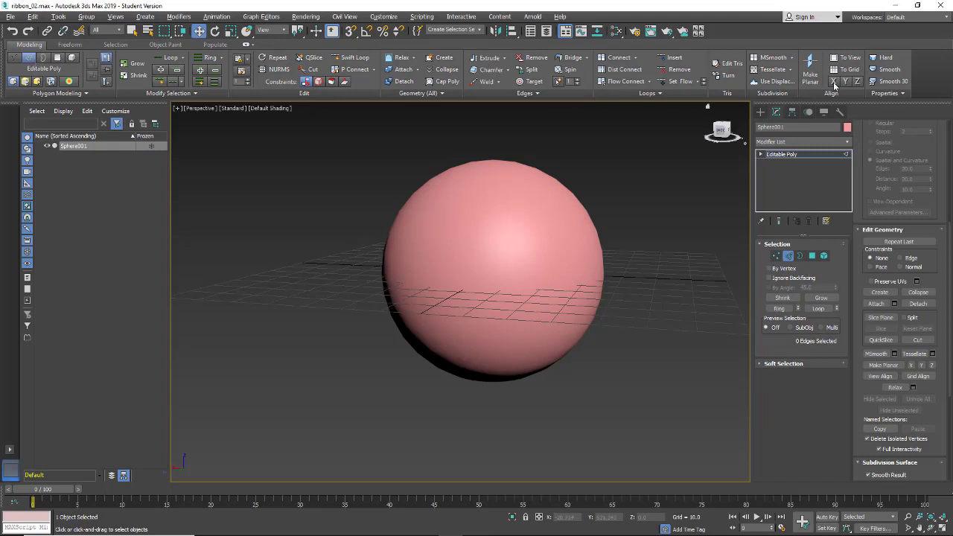
pyautogui.click(884, 83)
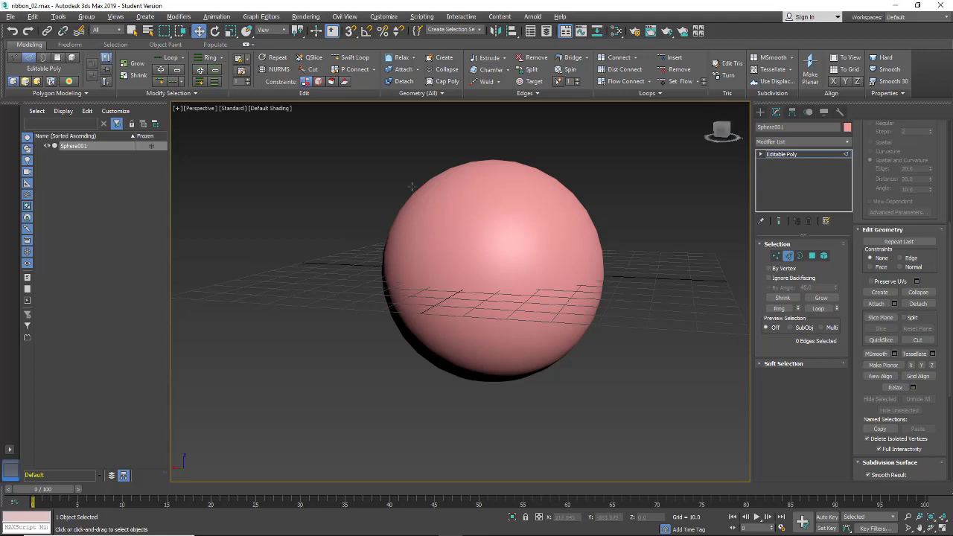
pyautogui.moveTo(561, 425); pyautogui.dragTo(615, 362)
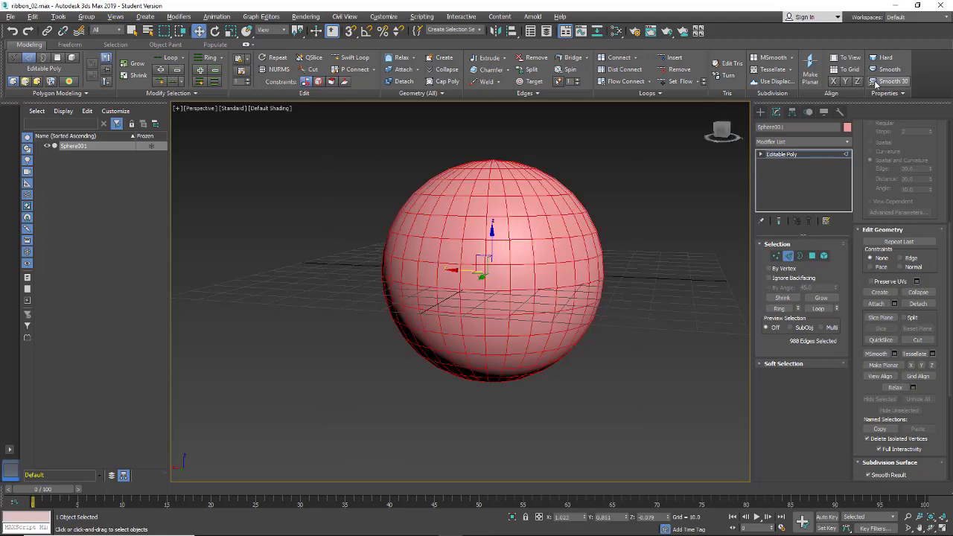
pyautogui.click(261, 217)
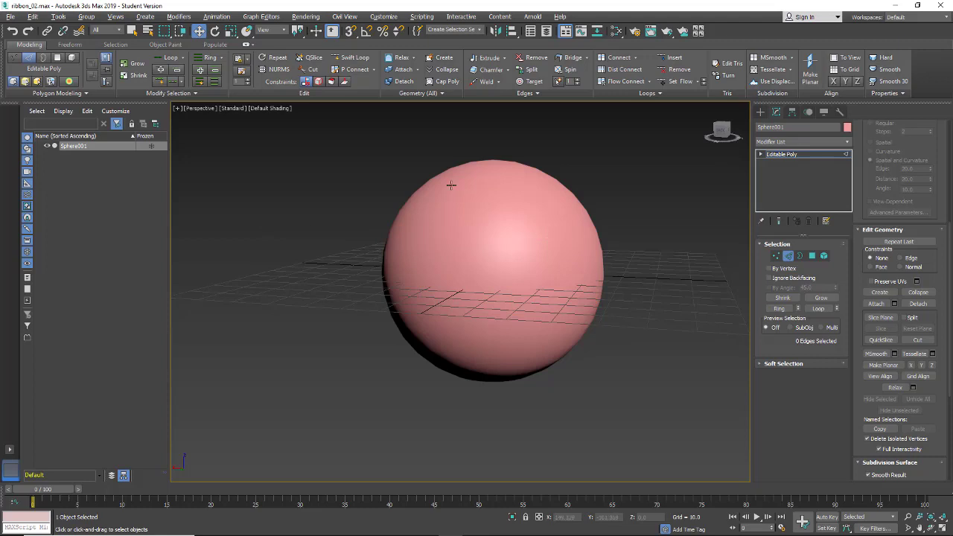
pyautogui.click(882, 57)
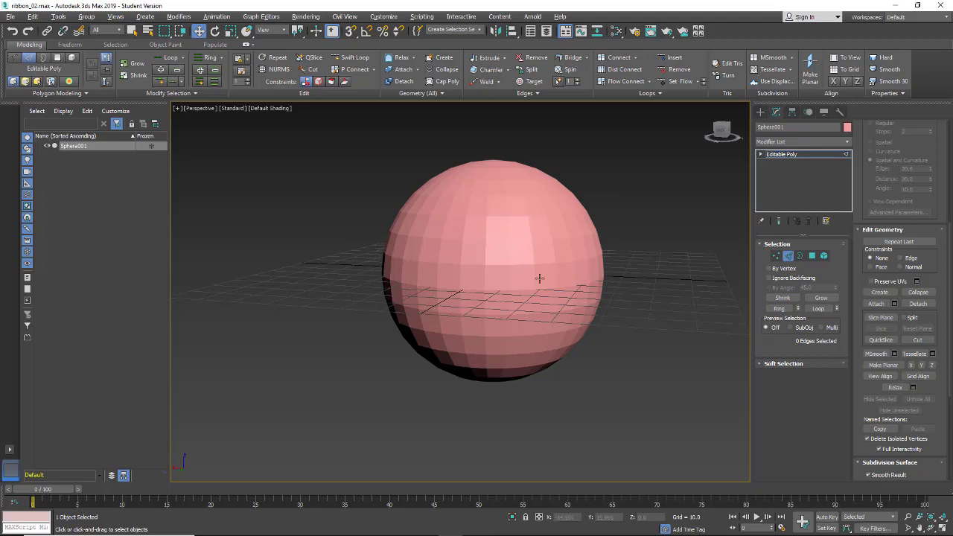
pyautogui.click(890, 69)
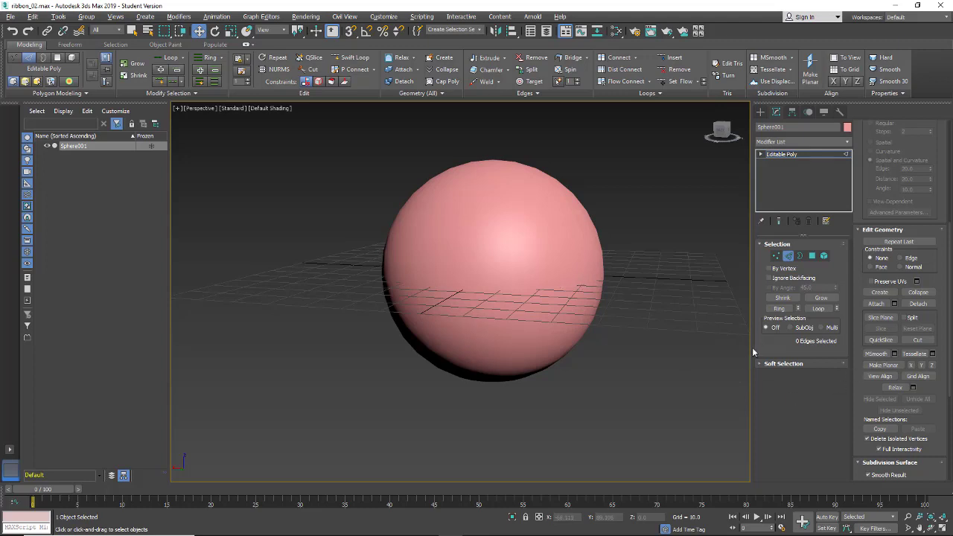
# Step: Widen the command panel and clear all smoothing groups from the sphere's upper cap polygons at Polygon level
pyautogui.moveTo(752, 351); pyautogui.dragTo(579, 342)
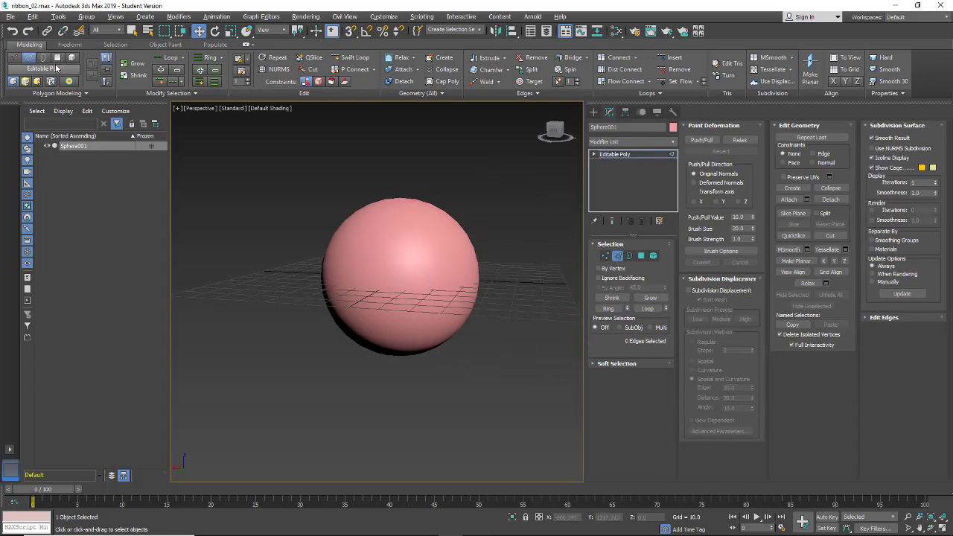
pyautogui.click(58, 58)
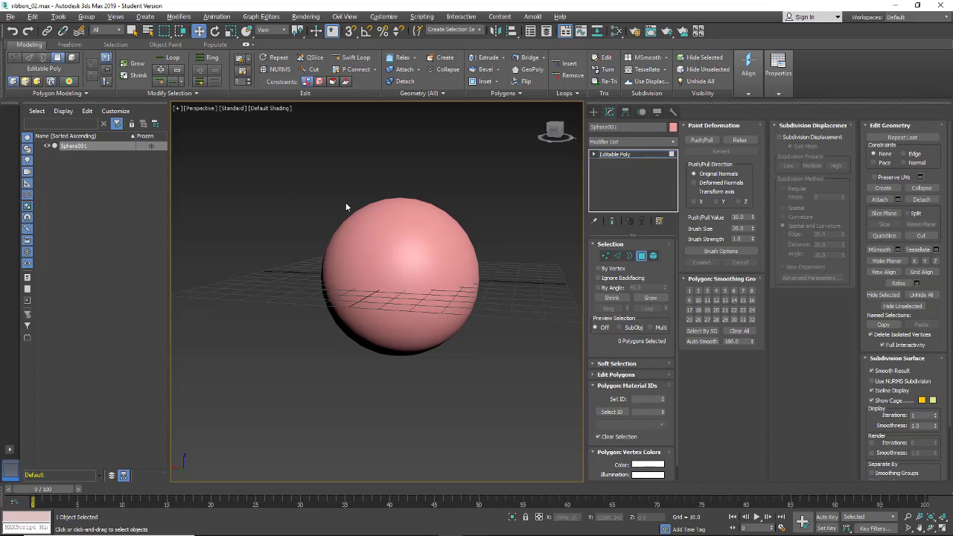
pyautogui.moveTo(266, 187); pyautogui.dragTo(438, 224)
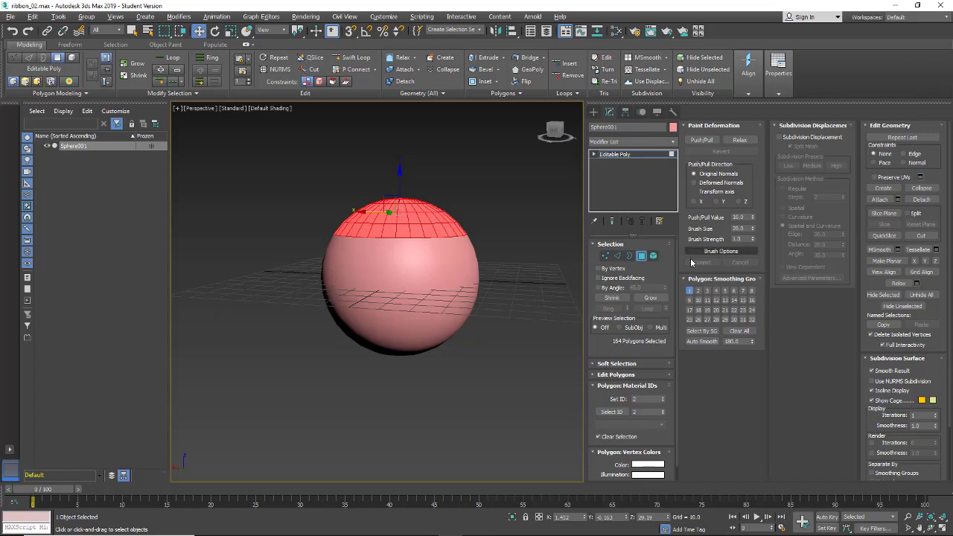
pyautogui.click(690, 292)
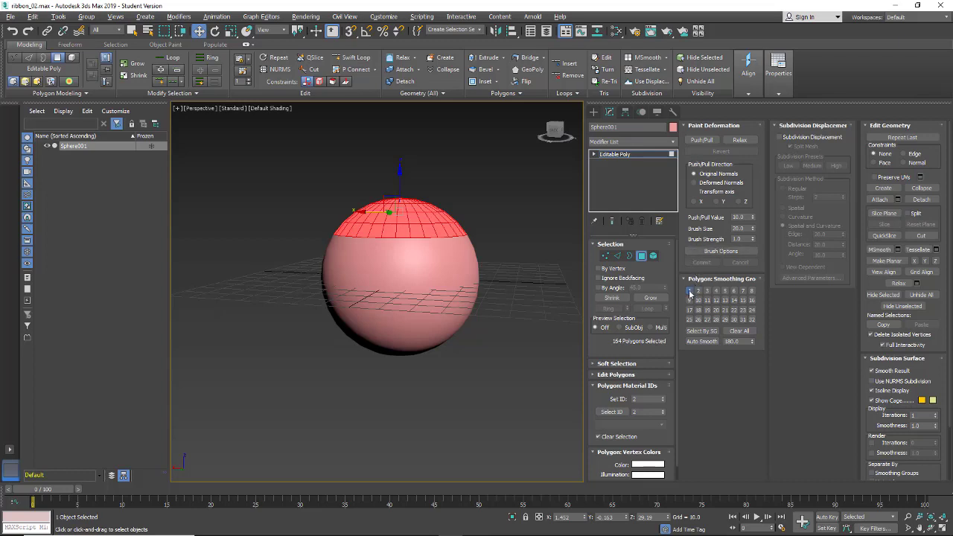
pyautogui.click(740, 331)
pyautogui.click(411, 373)
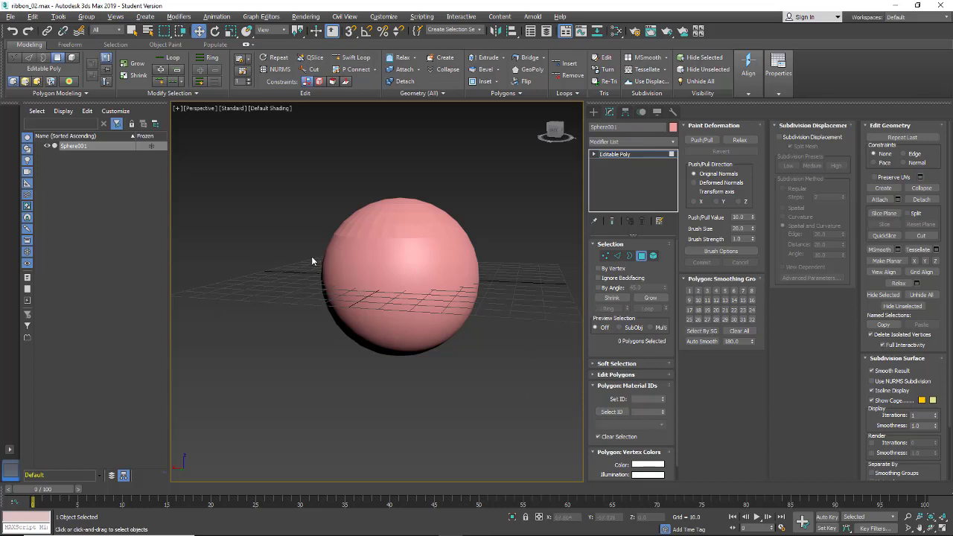
# Step: Select the horizontal polygon band just above the sphere's middle and assign it only to smoothing group 4
pyautogui.keyDown('alt'); pyautogui.moveTo(375, 415); pyautogui.dragTo(392, 406, button='middle'); pyautogui.keyUp('alt')
pyautogui.moveTo(287, 238); pyautogui.dragTo(491, 275)
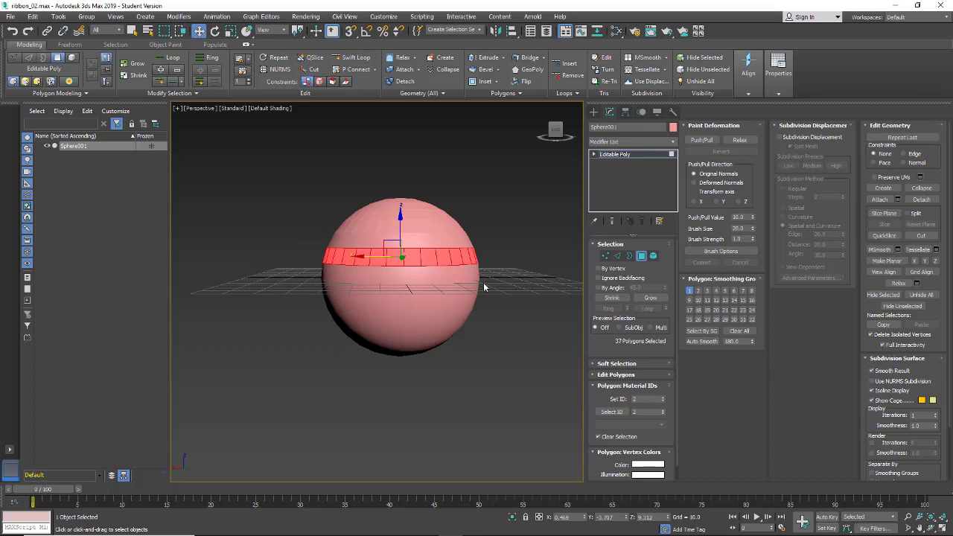
pyautogui.click(700, 293)
pyautogui.click(740, 331)
pyautogui.click(716, 292)
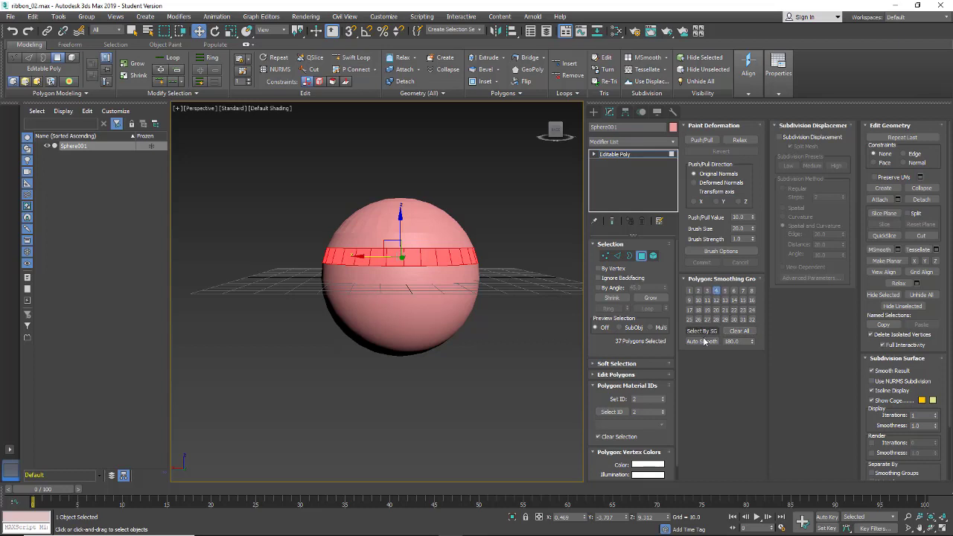
pyautogui.click(282, 169)
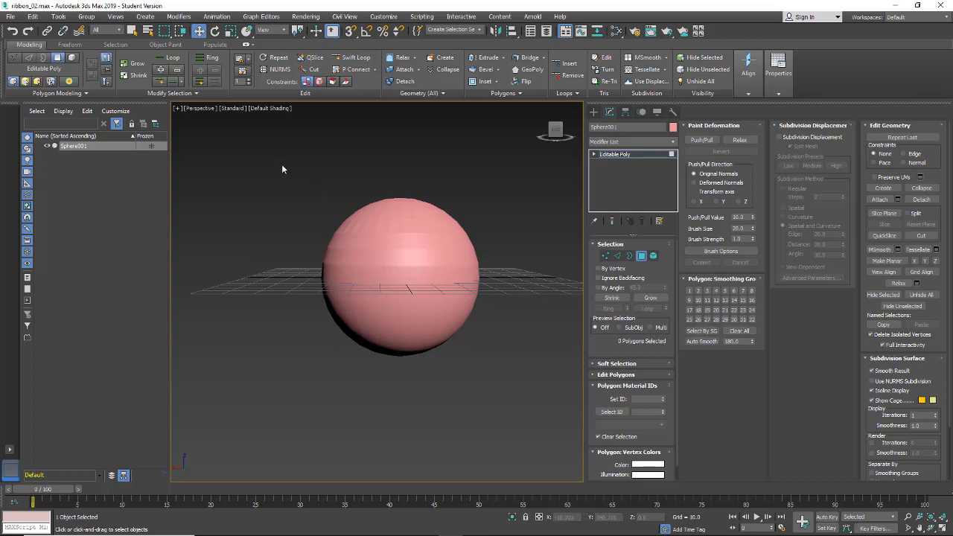
# Step: Select the polygons of the sphere's topmost cap, assign them to smoothing group 9, and clear the selection
pyautogui.moveTo(419, 210); pyautogui.dragTo(474, 226)
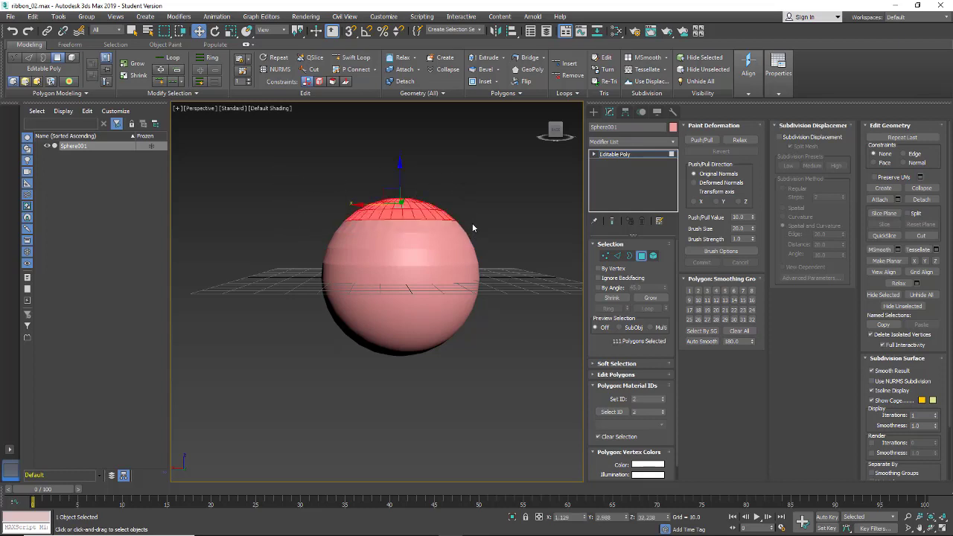
pyautogui.click(689, 300)
pyautogui.click(480, 355)
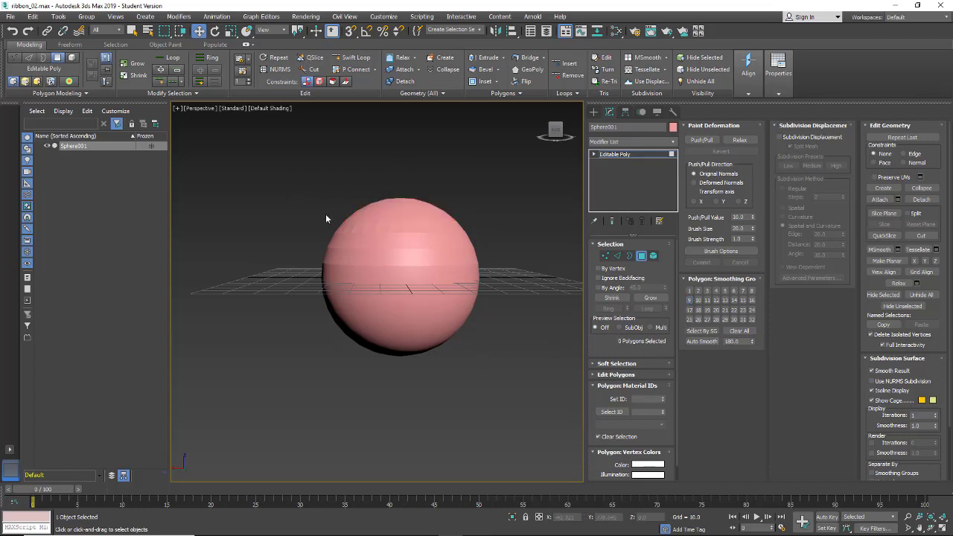